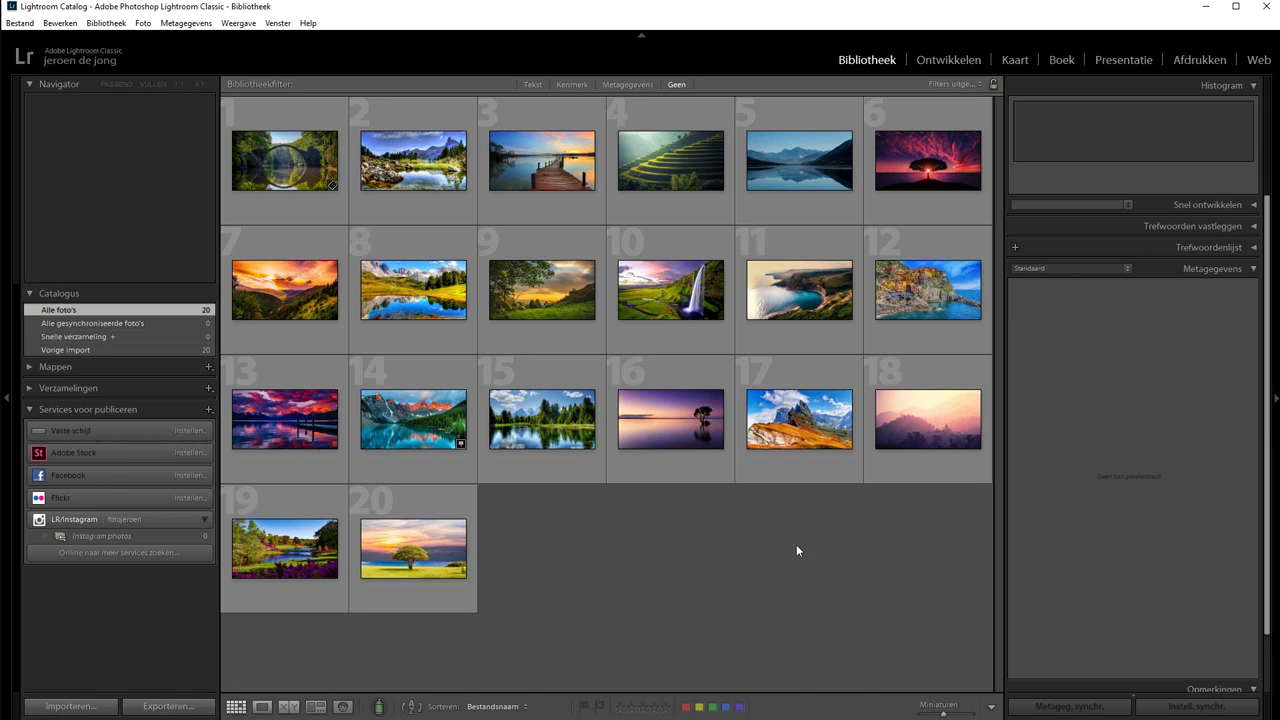
Open the pier sunset photo in the Develop module
click(941, 62)
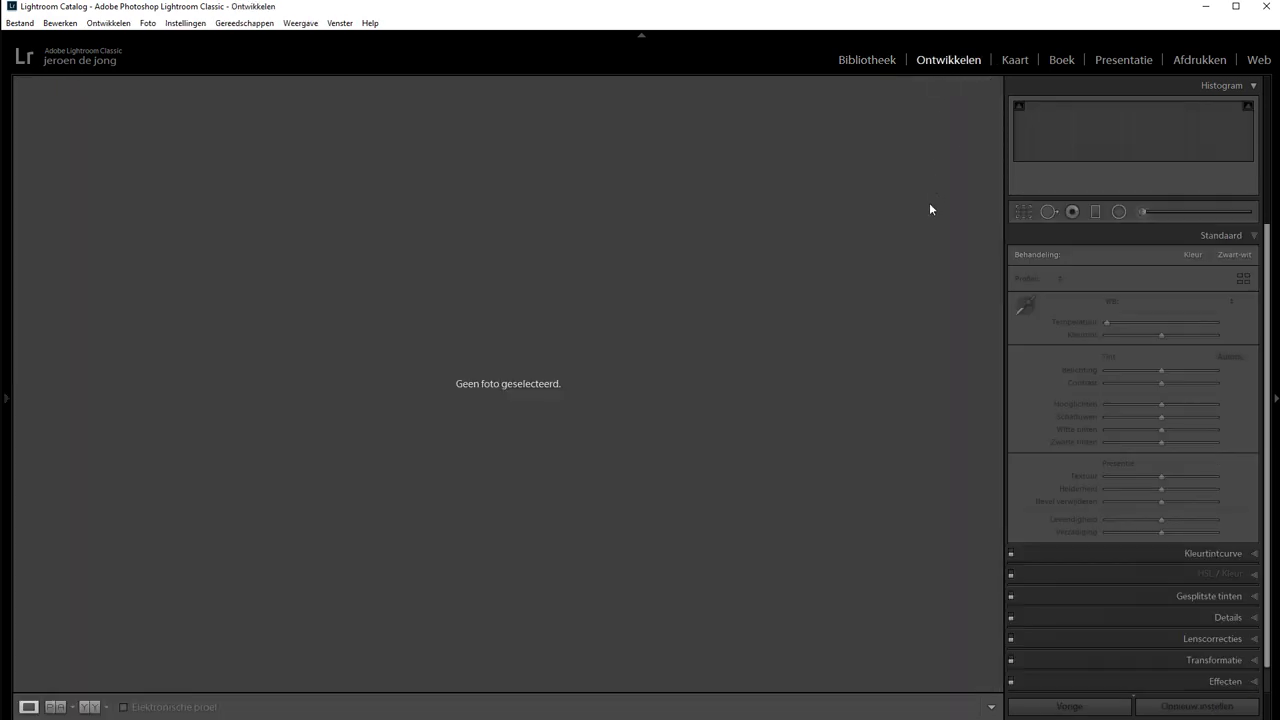
click(870, 62)
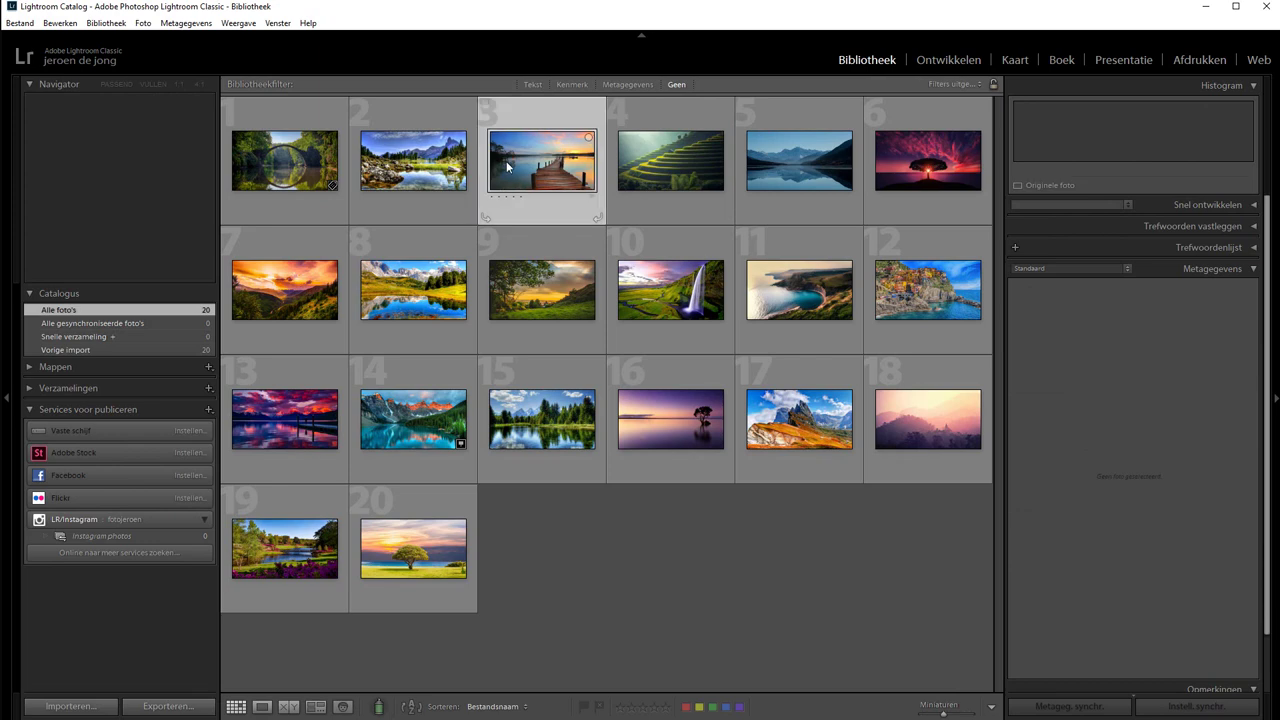
click(960, 63)
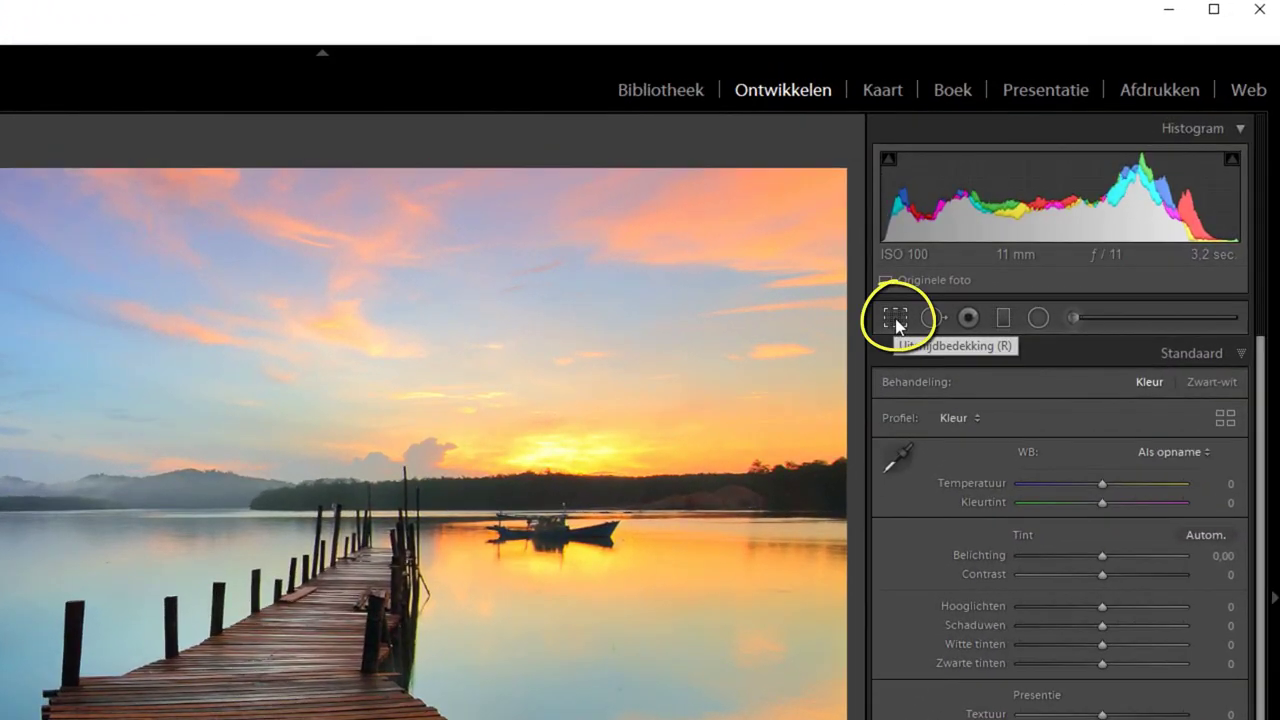
Review the Crop tool's aspect presets, including 16x9, then return to the Library grid
click(895, 319)
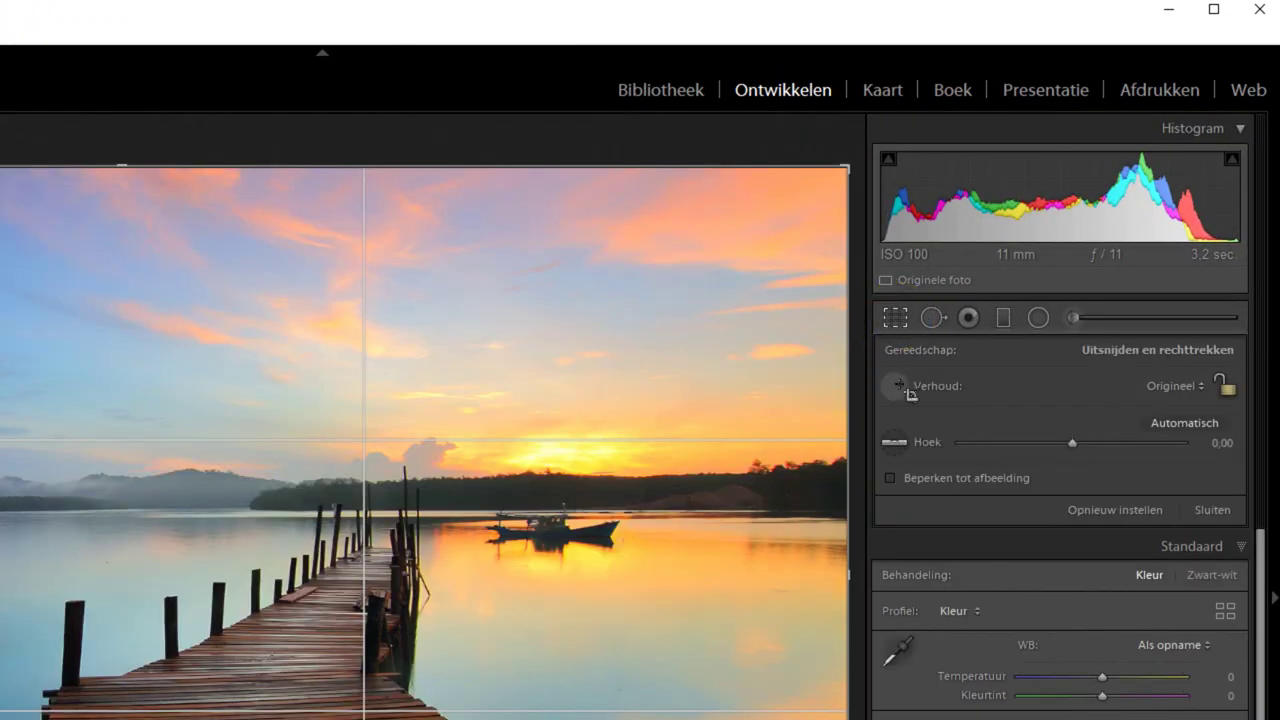
click(1196, 388)
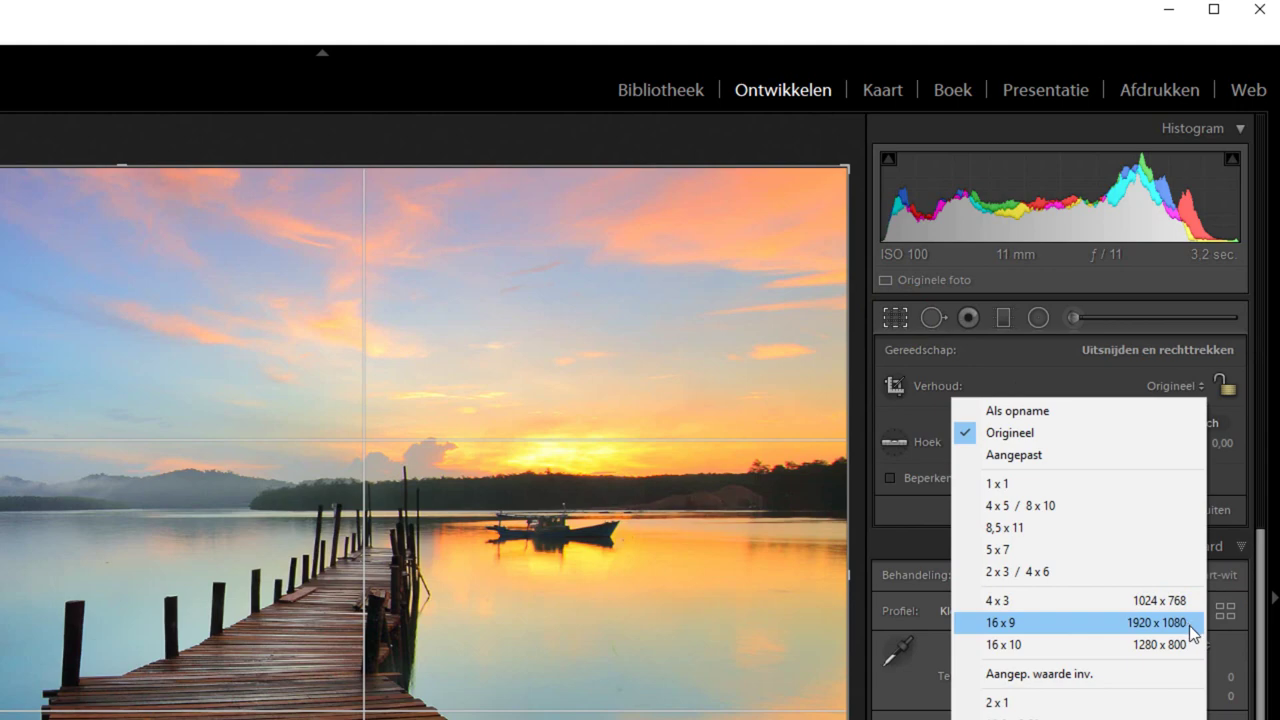
click(1101, 388)
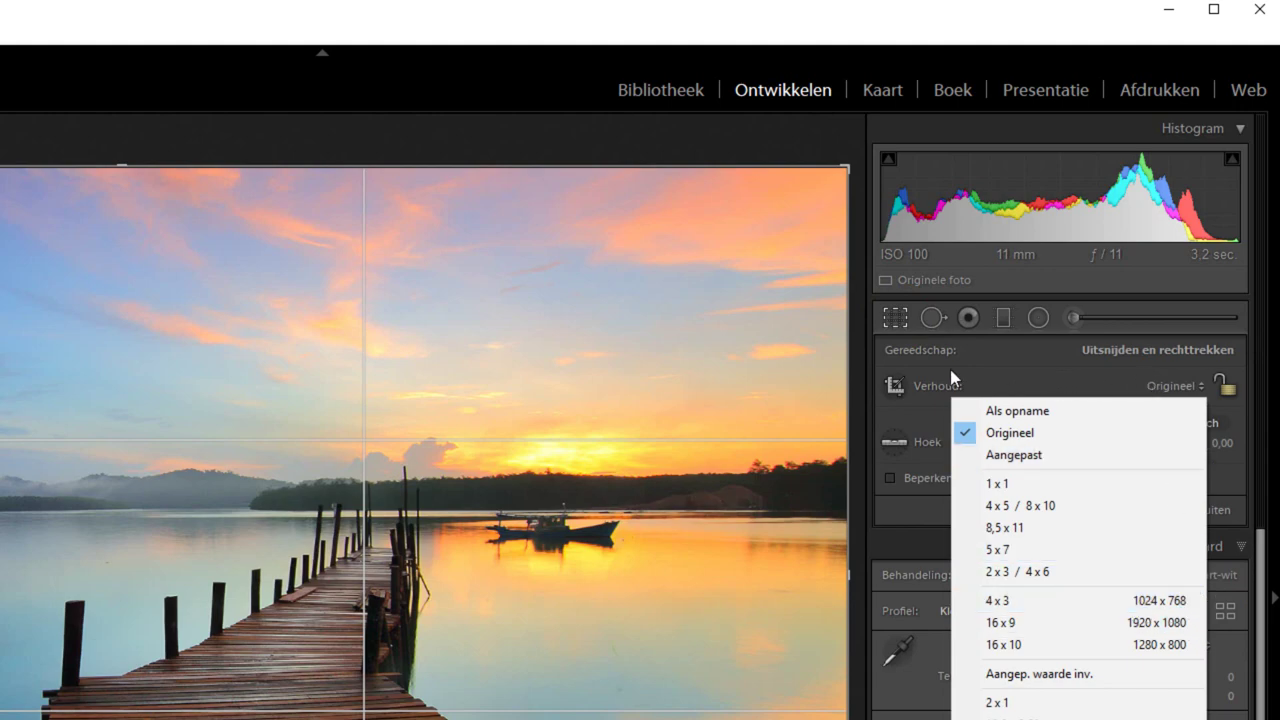
click(652, 89)
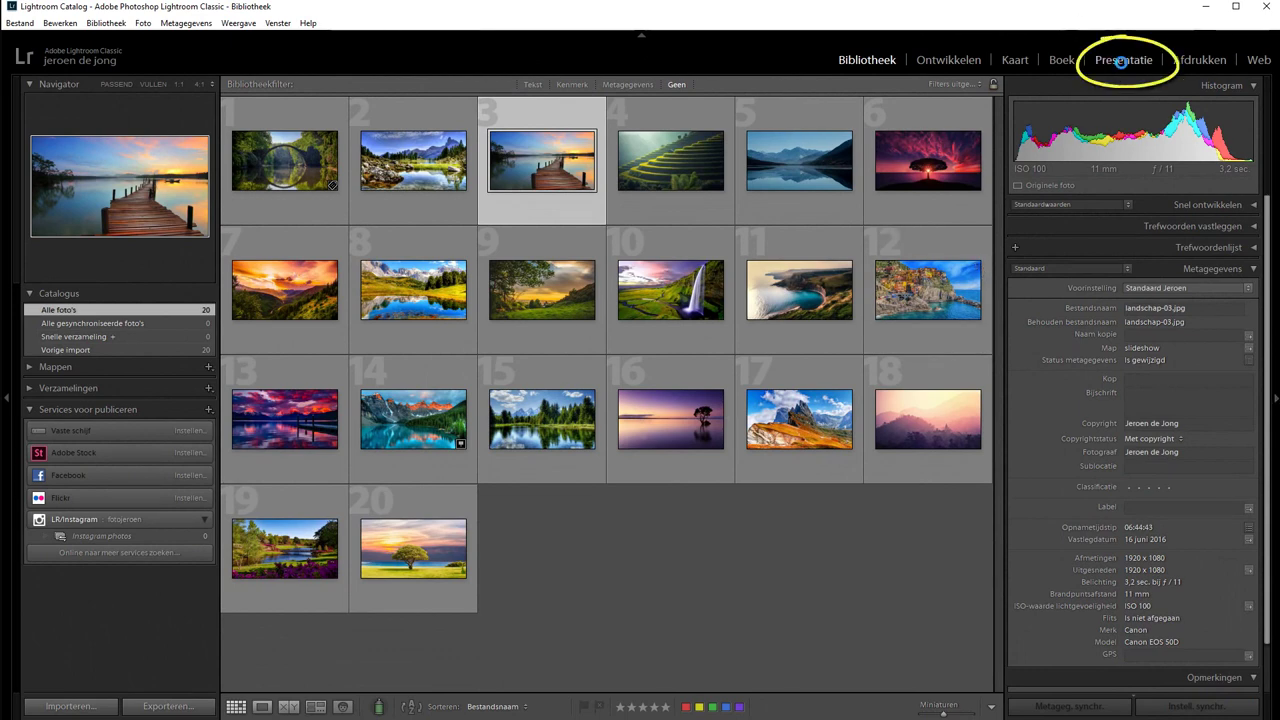
Enter the Slideshow module and step back to slide 1, the arch bridge
click(1121, 62)
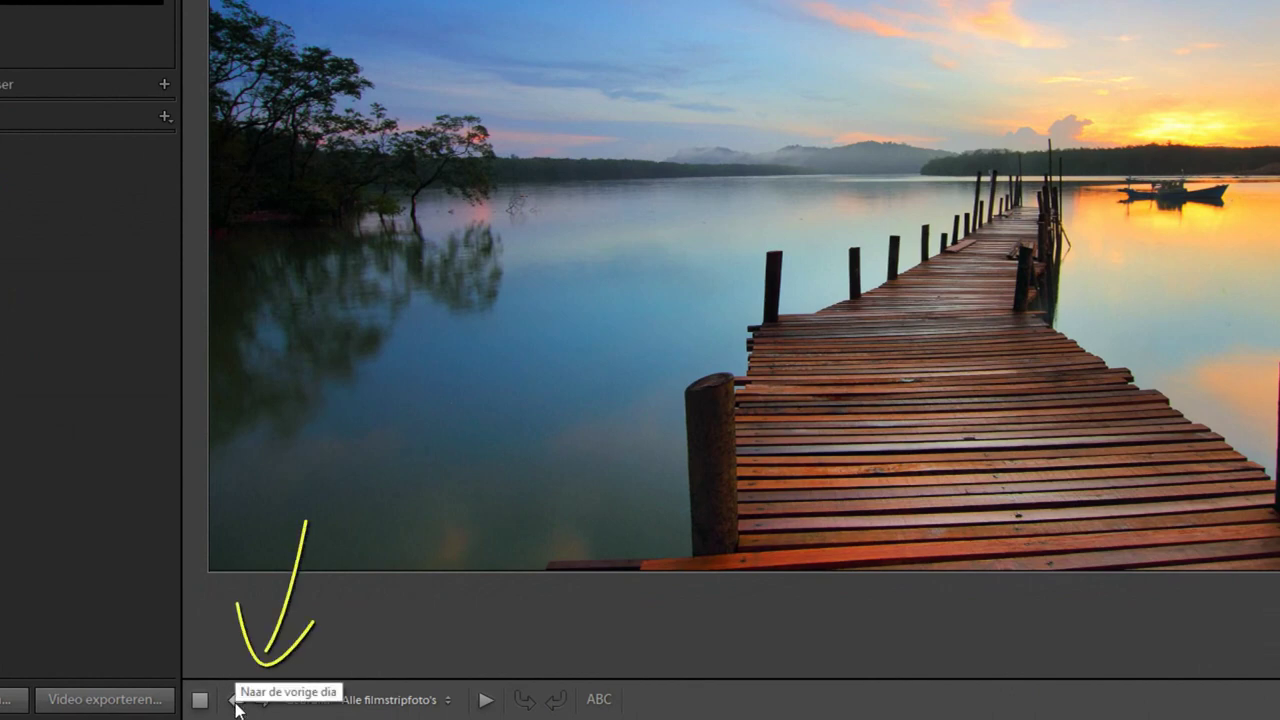
click(236, 699)
click(236, 699)
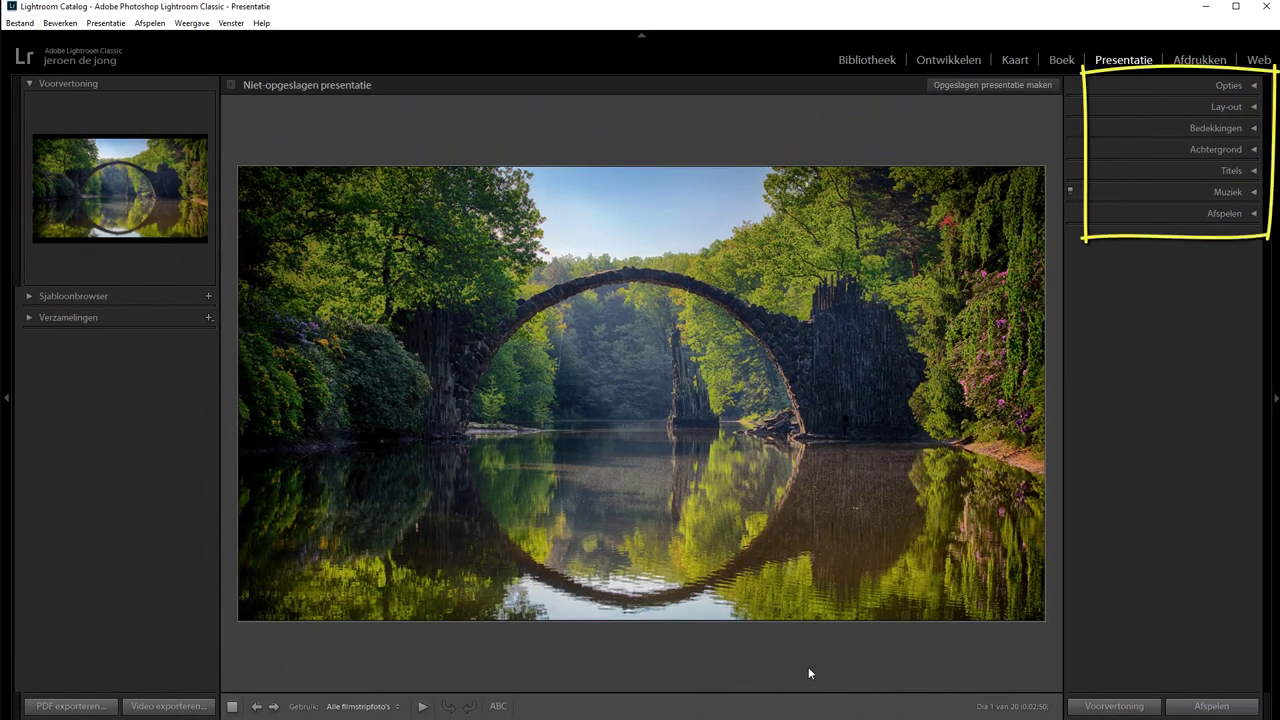
Expand the Opties and Lay-out panels and set the preview aspect to Scherm
click(1253, 86)
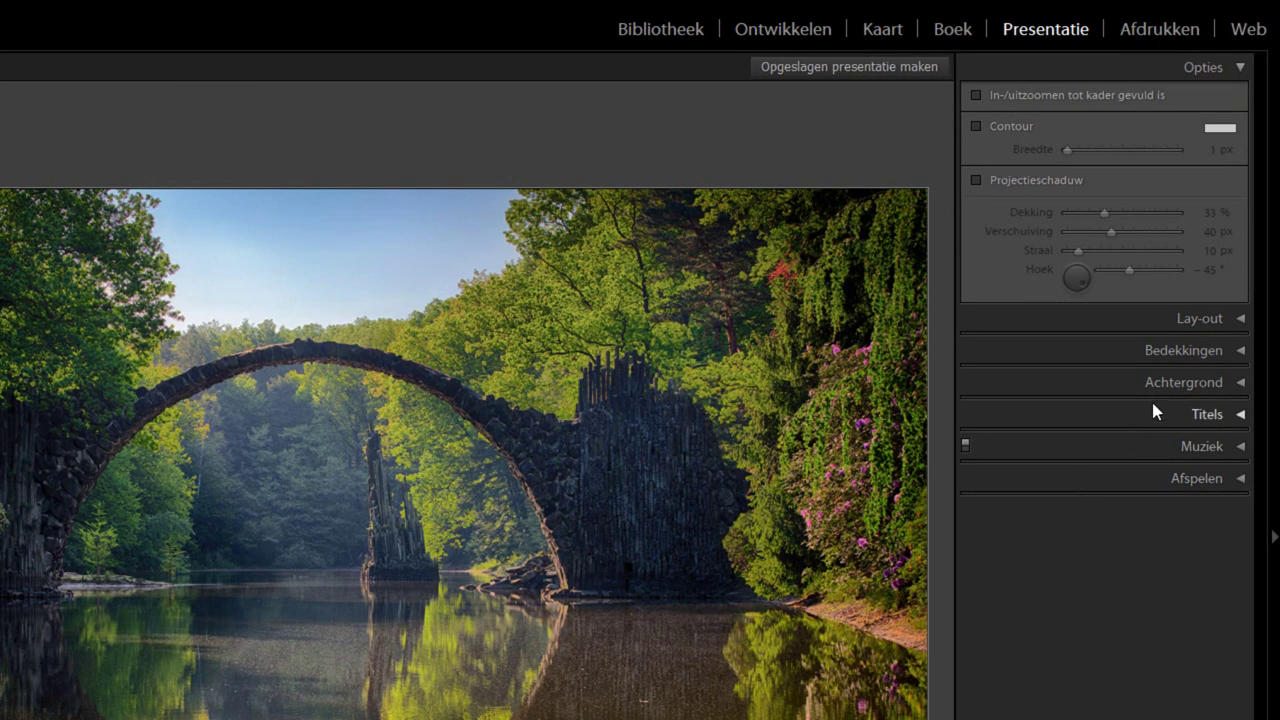
click(1213, 324)
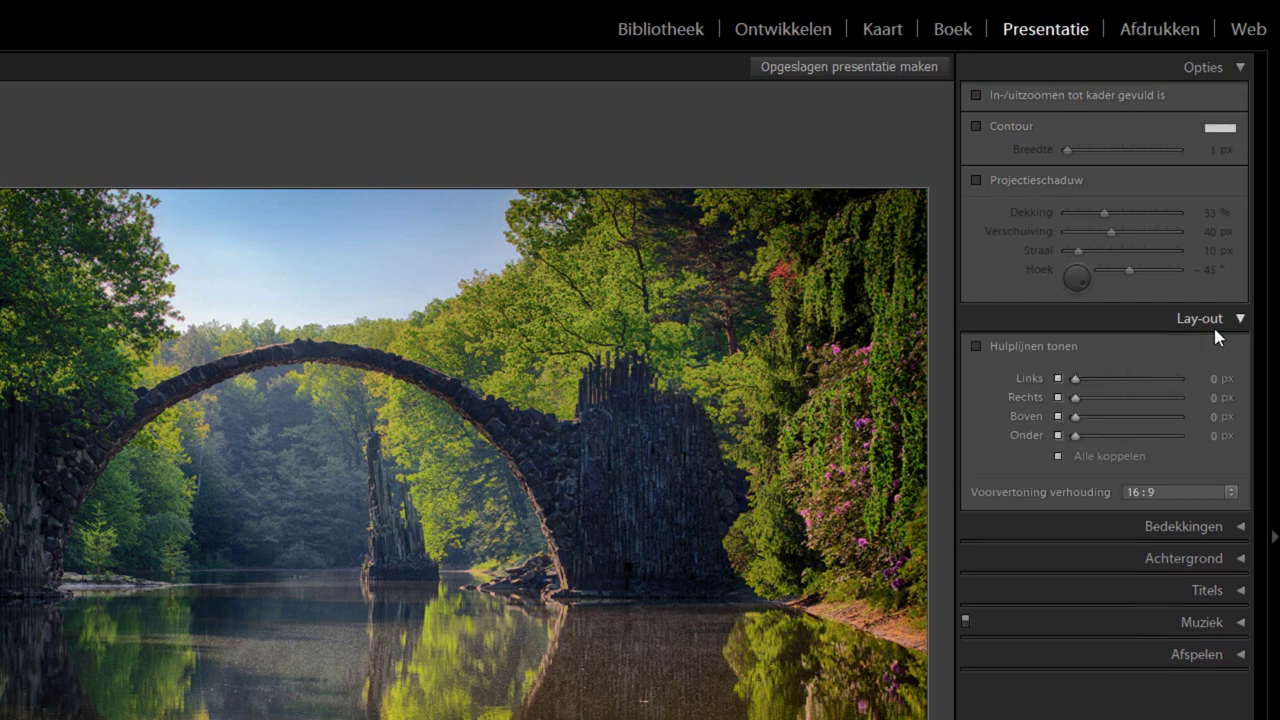
click(1183, 491)
click(1185, 512)
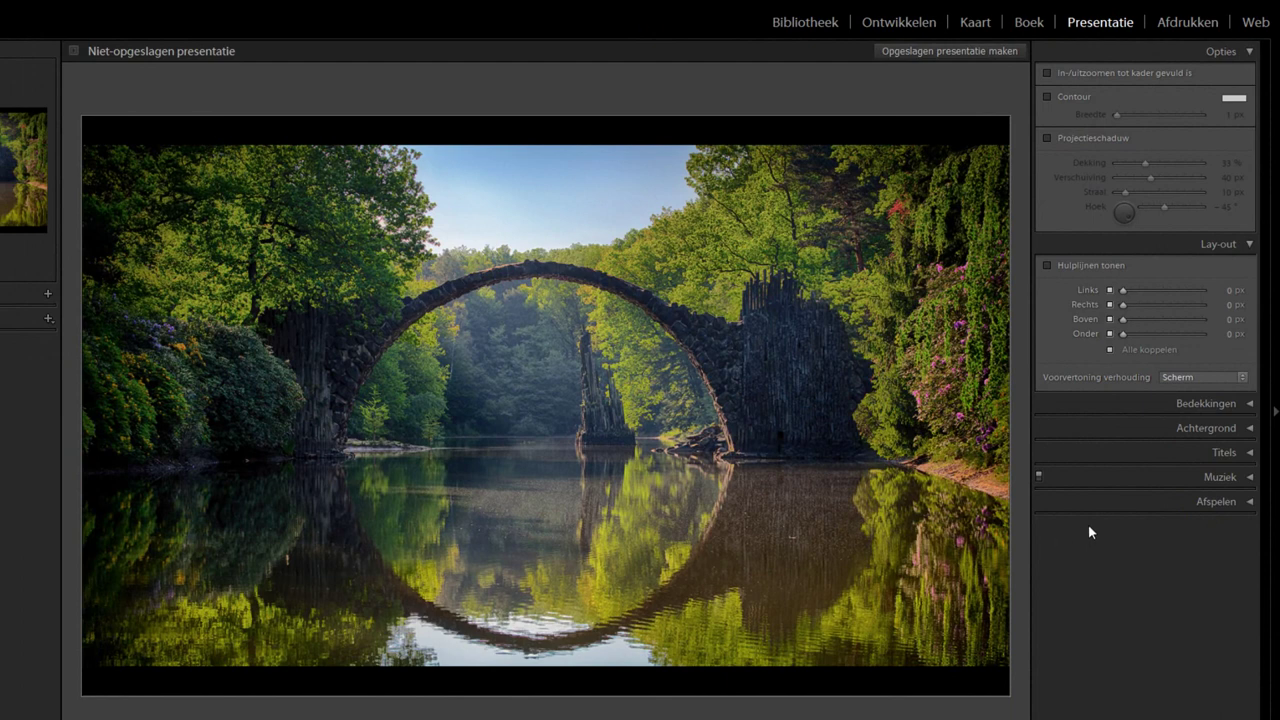
Toggle zoom-to-fill on and off, restore the 16:9 preview aspect, and collapse Lay-out
click(1047, 73)
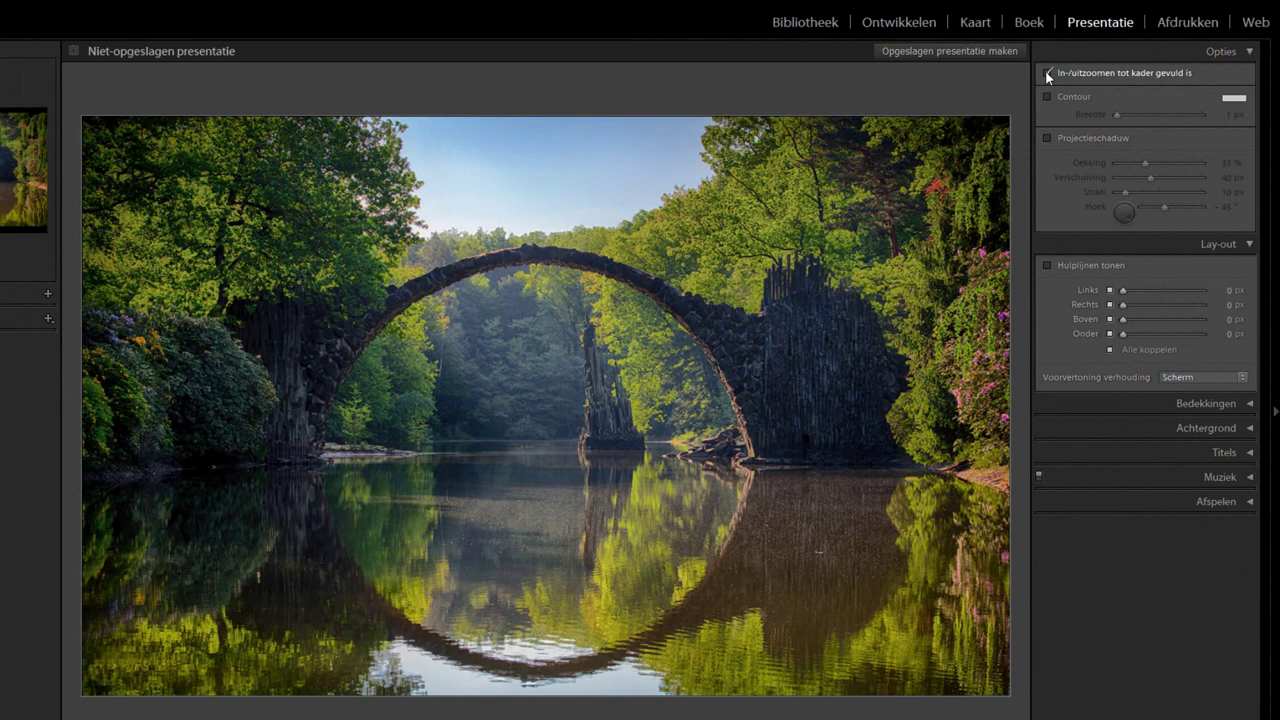
click(1047, 73)
click(1187, 378)
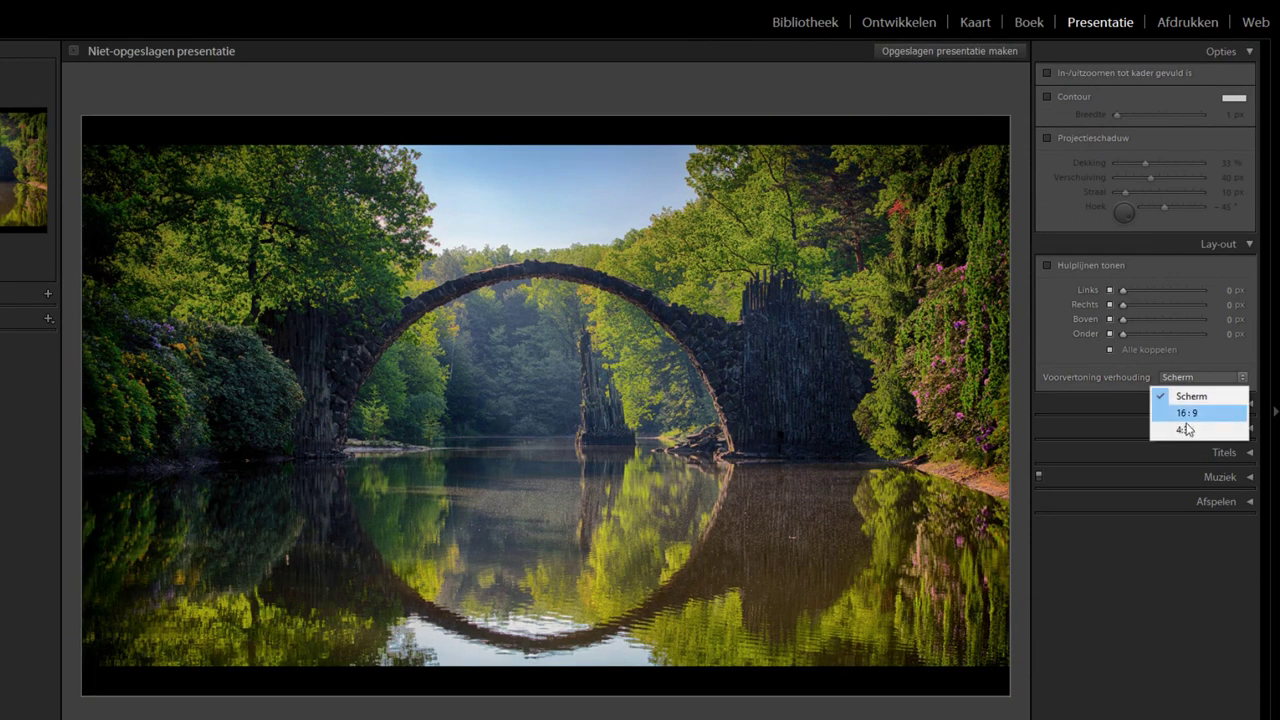
click(1186, 413)
click(1245, 244)
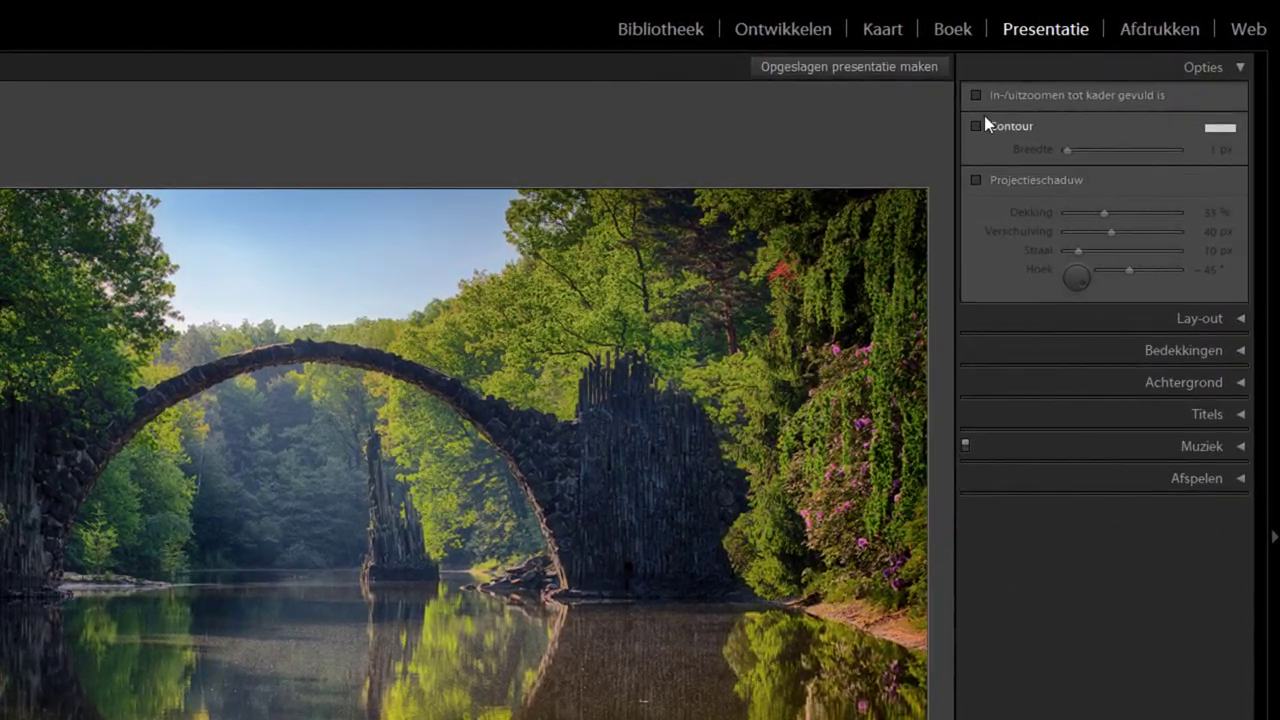
Try a 12 px Contour border and zoom-to-fill, then leave the border off
click(976, 126)
click(1093, 149)
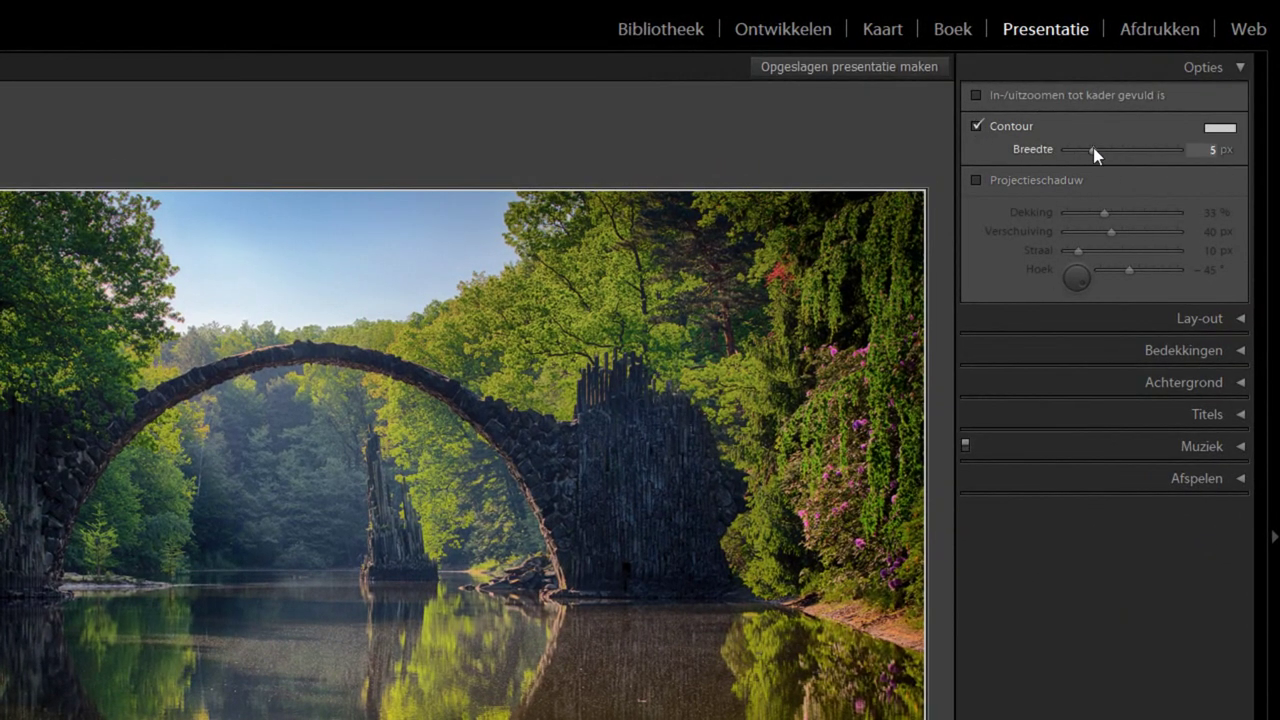
drag(1095, 146, 1137, 154)
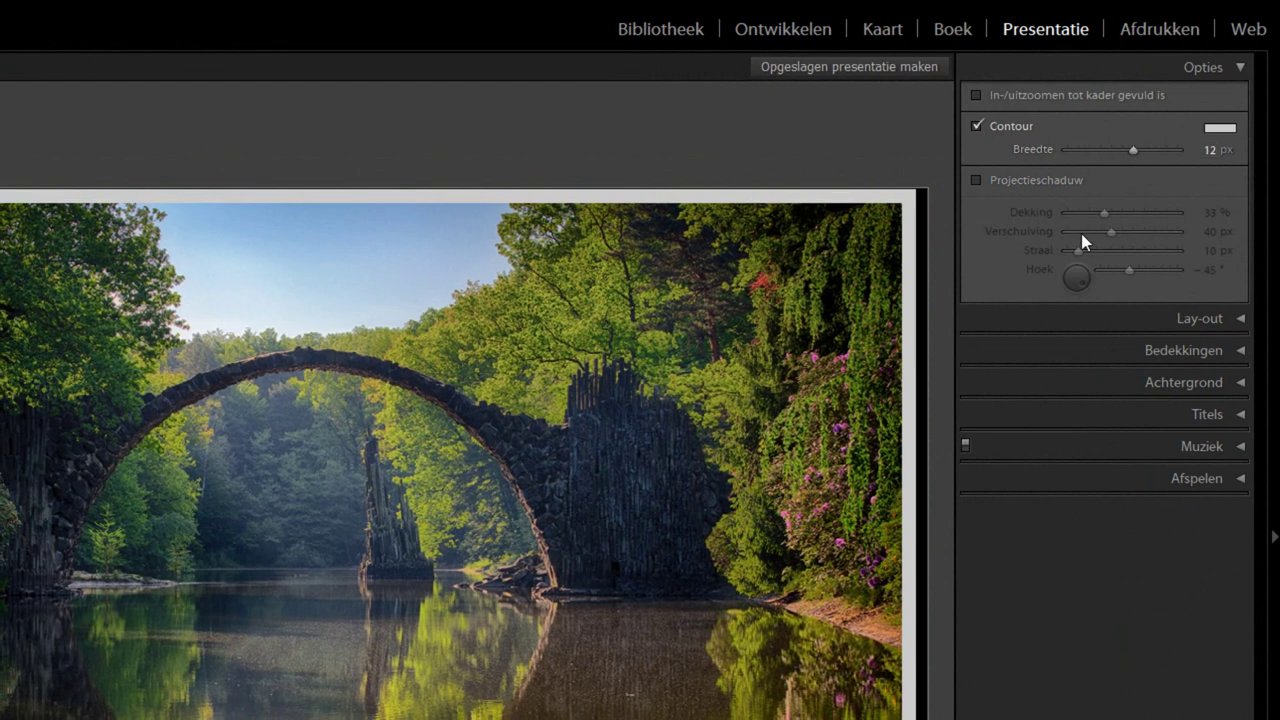
click(977, 96)
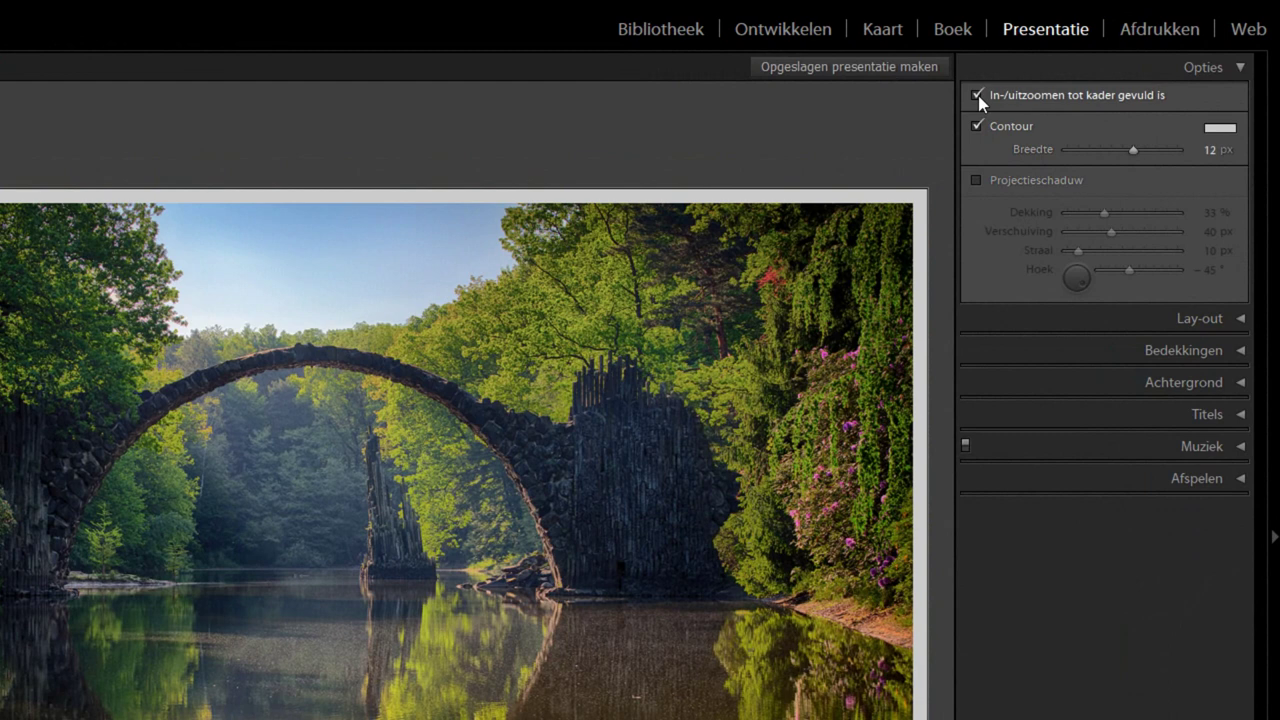
click(977, 126)
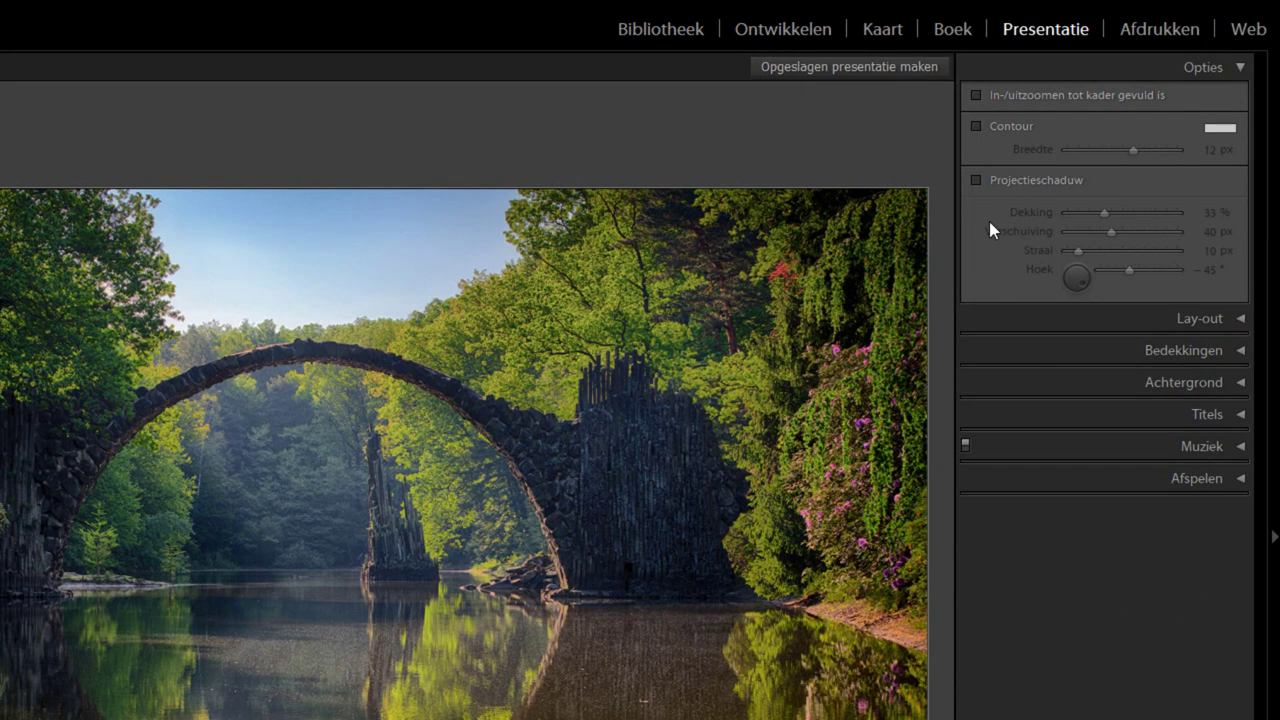
Try 92 px and unlinked margins, then relink all layout margins at 0 px
click(1240, 67)
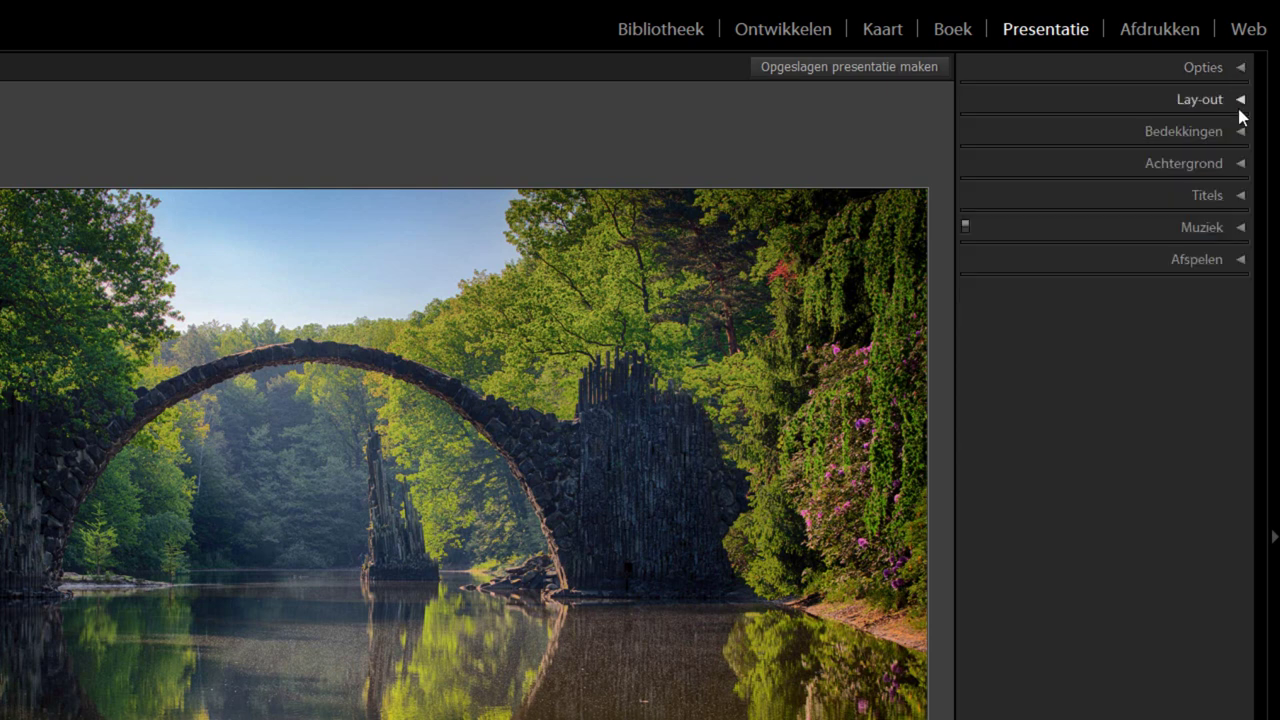
click(1240, 100)
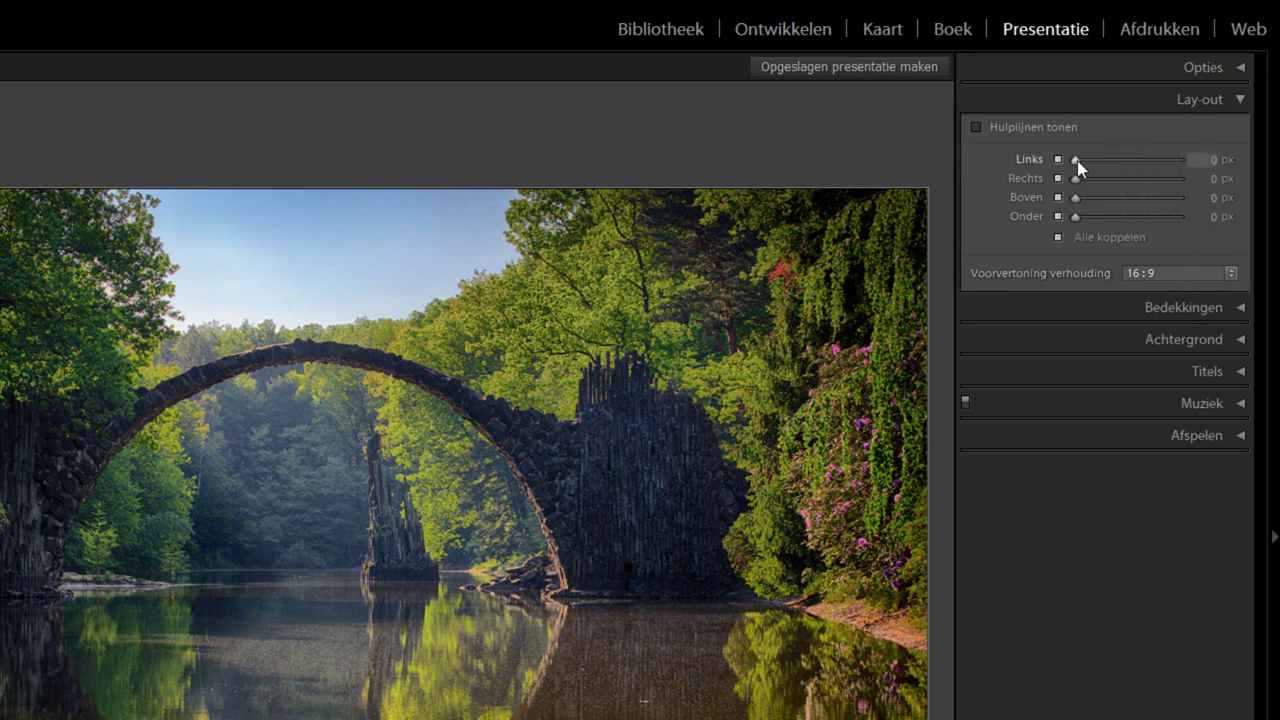
drag(1081, 161, 1086, 161)
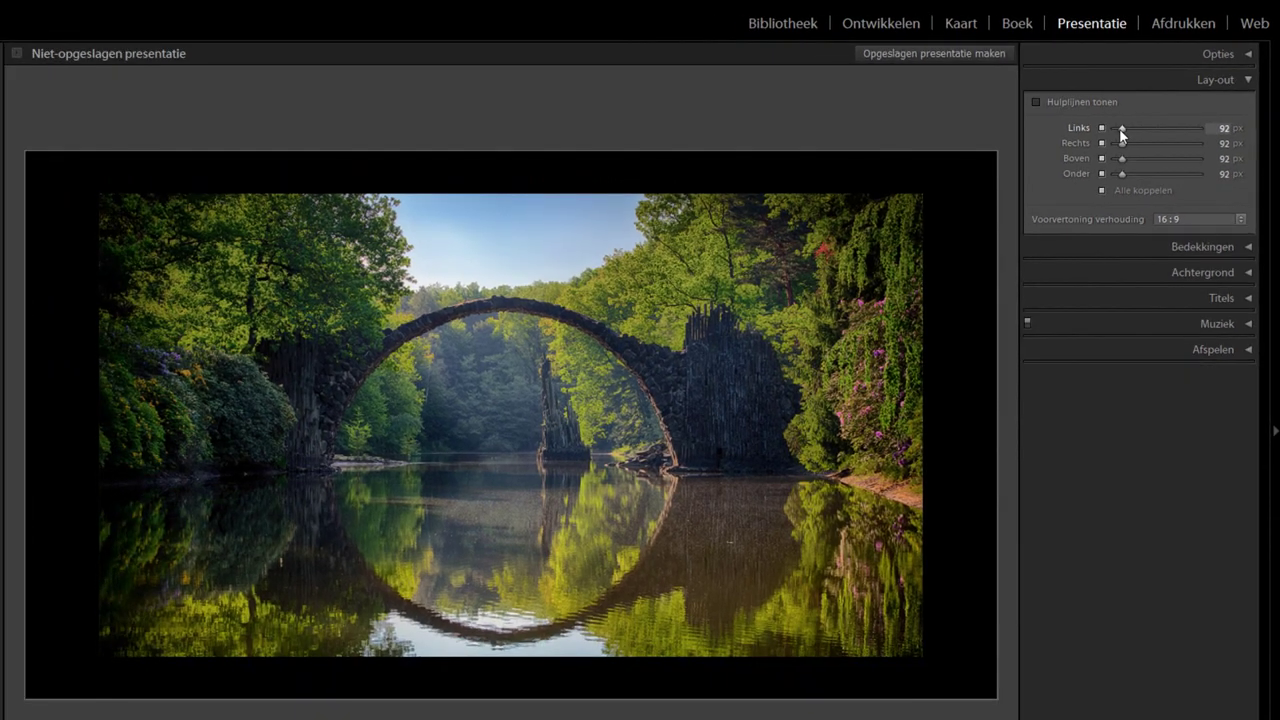
click(1102, 190)
mouse_move(1119, 158)
mouse_down()
mouse_move(1142, 160)
mouse_move(1137, 174)
mouse_move(1114, 143)
mouse_move(1134, 131)
mouse_up()
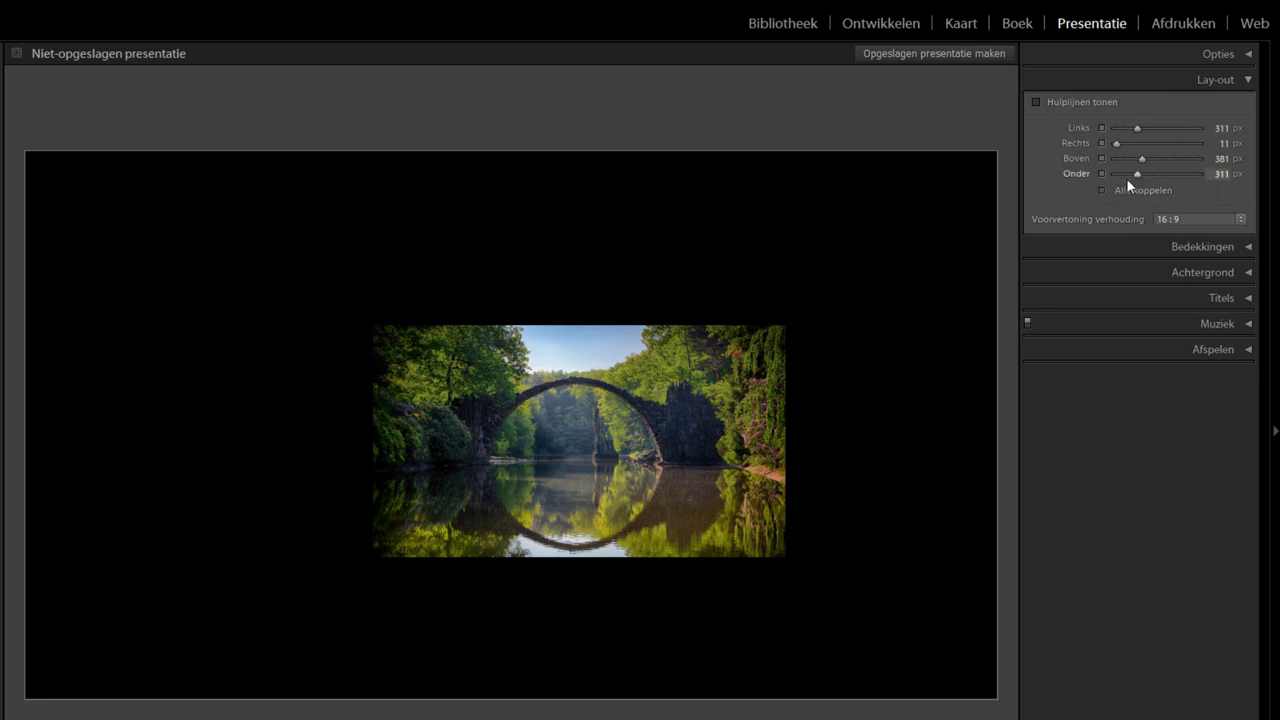
click(1101, 189)
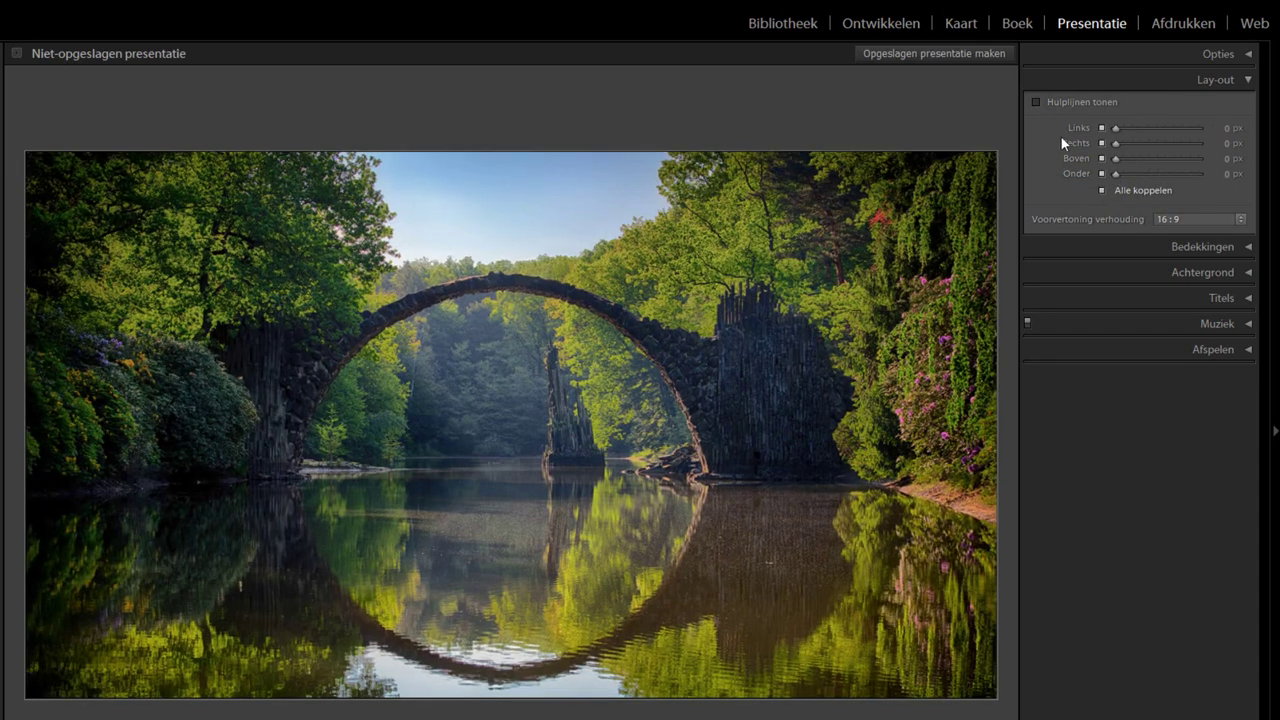
click(1248, 80)
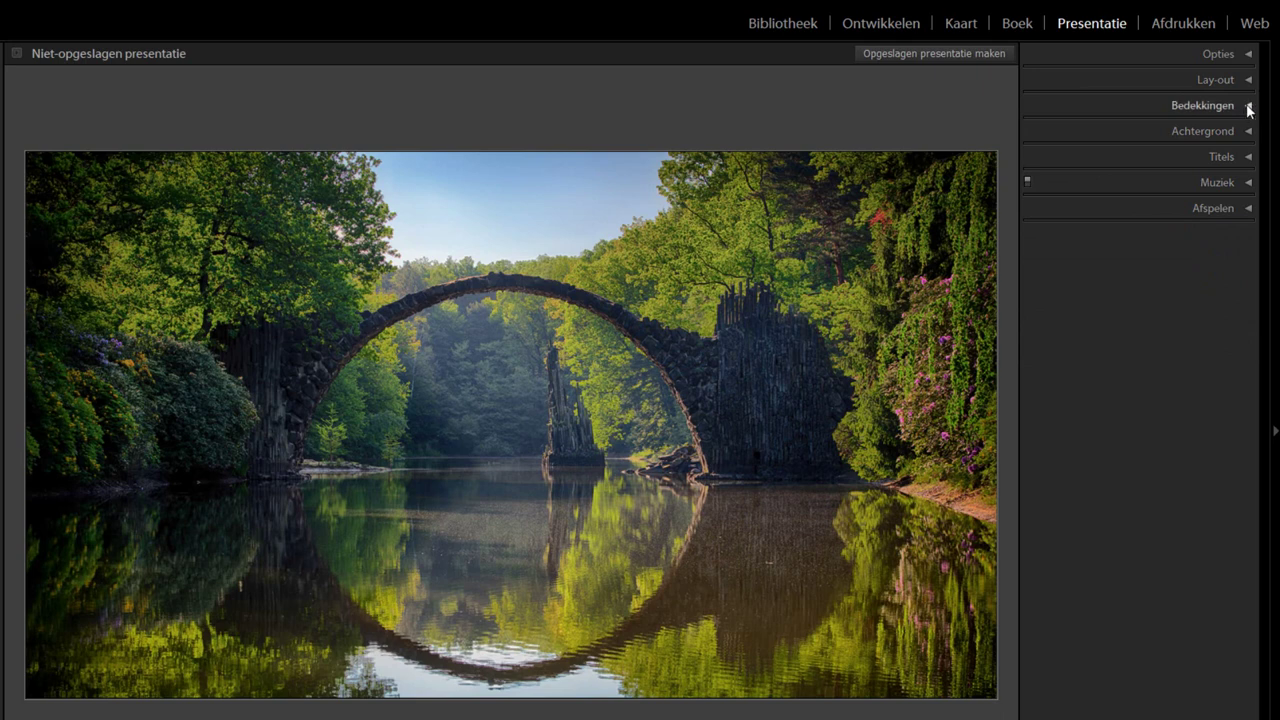
click(1248, 106)
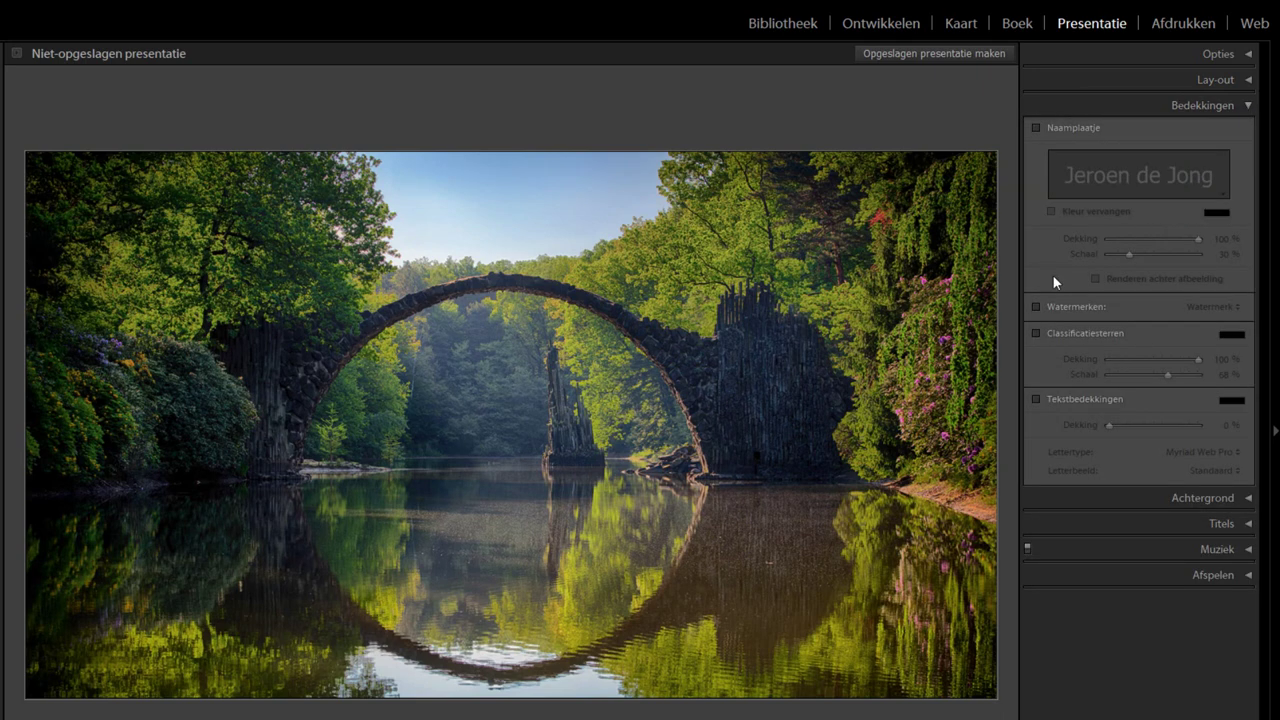
click(1036, 128)
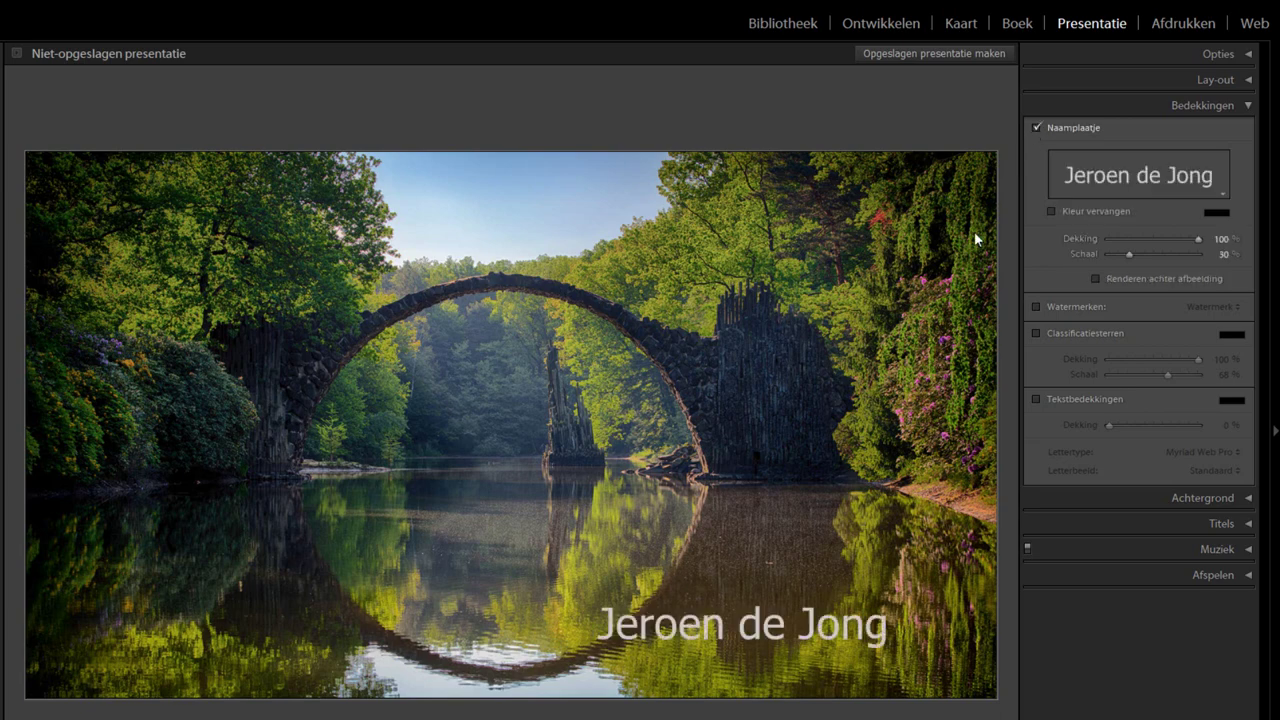
mouse_move(752, 637)
mouse_down()
mouse_move(151, 480)
mouse_move(280, 427)
mouse_move(295, 280)
mouse_move(920, 310)
mouse_move(720, 412)
mouse_up()
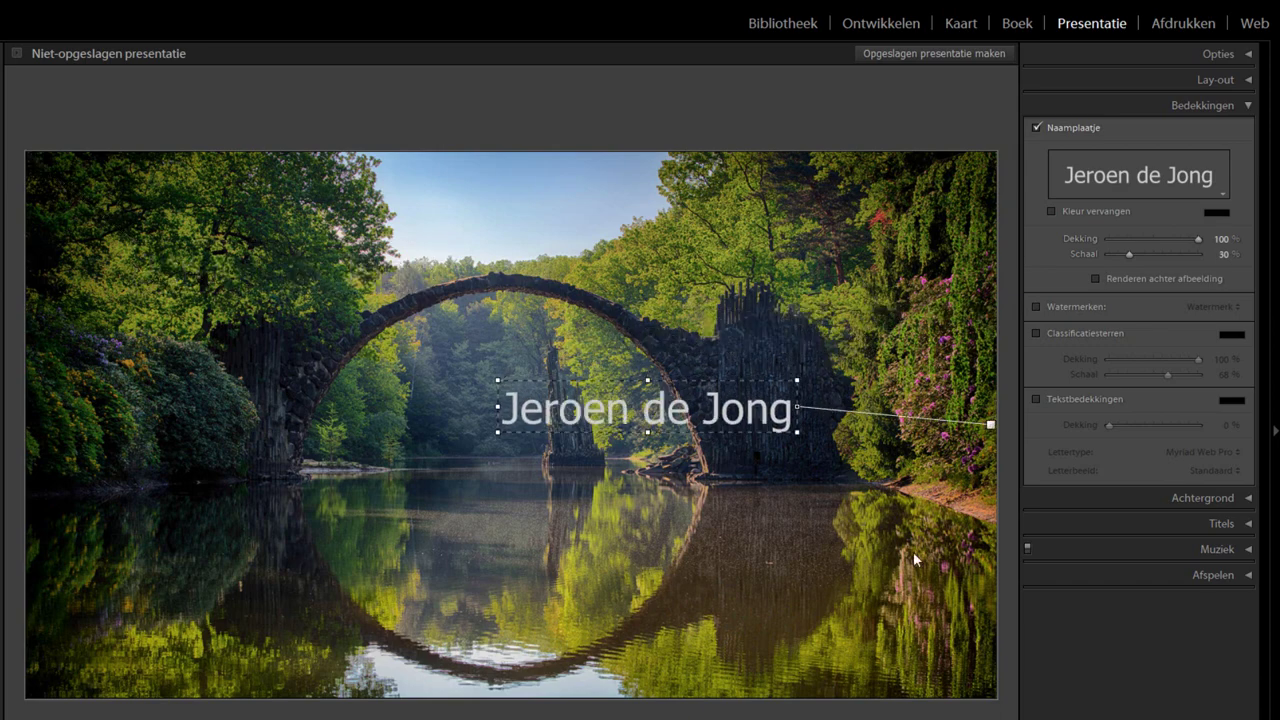
click(1051, 211)
click(1036, 128)
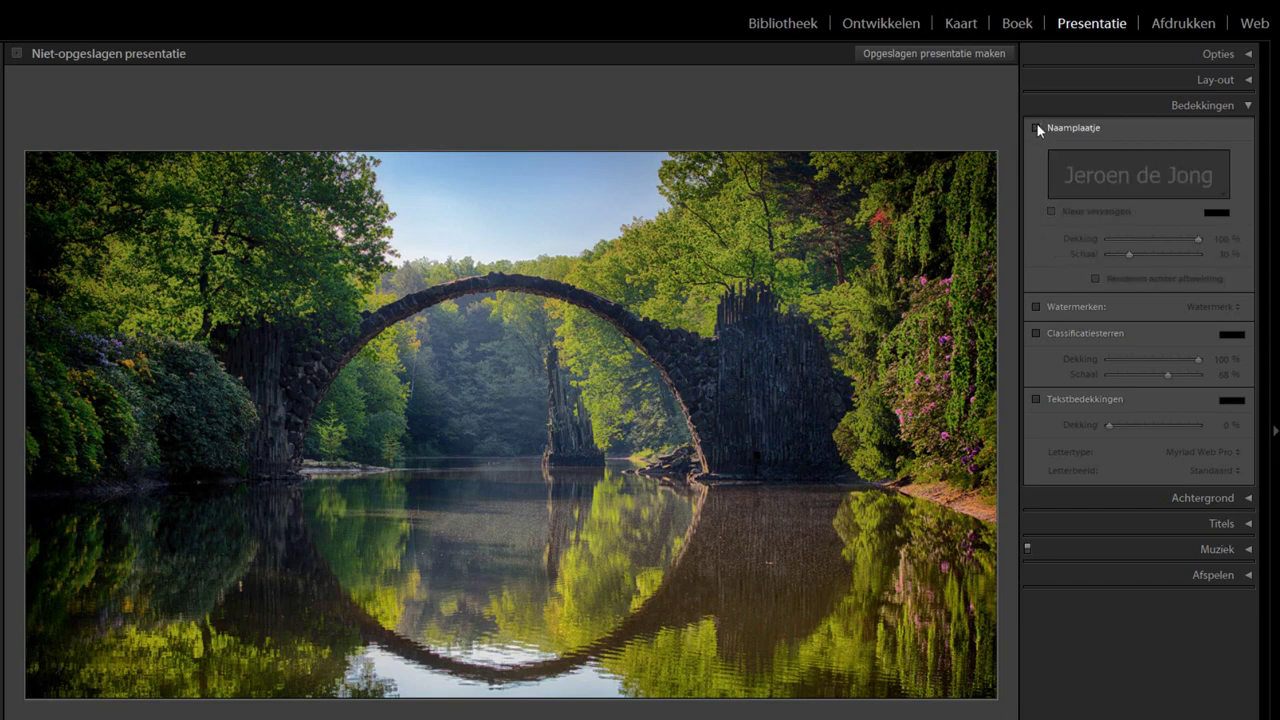
Preview the watermark and its editor, leave watermarking off, and enable Rating Stars
click(1036, 307)
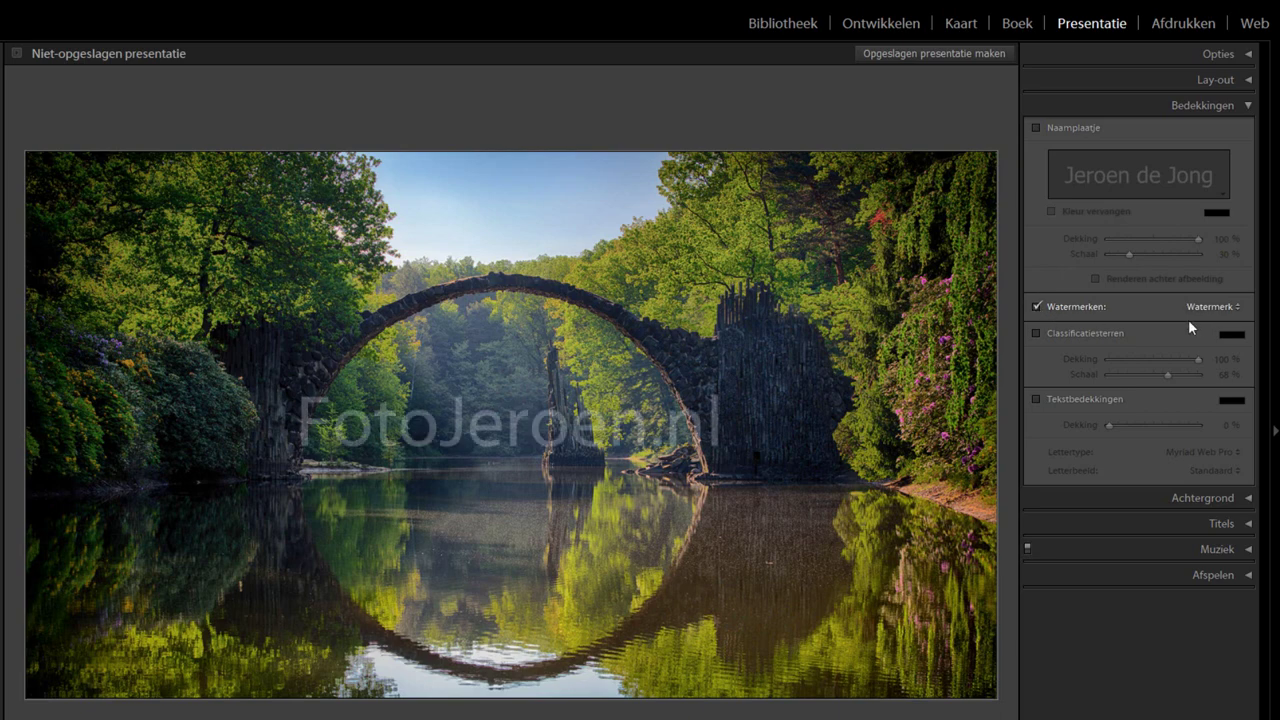
click(1213, 310)
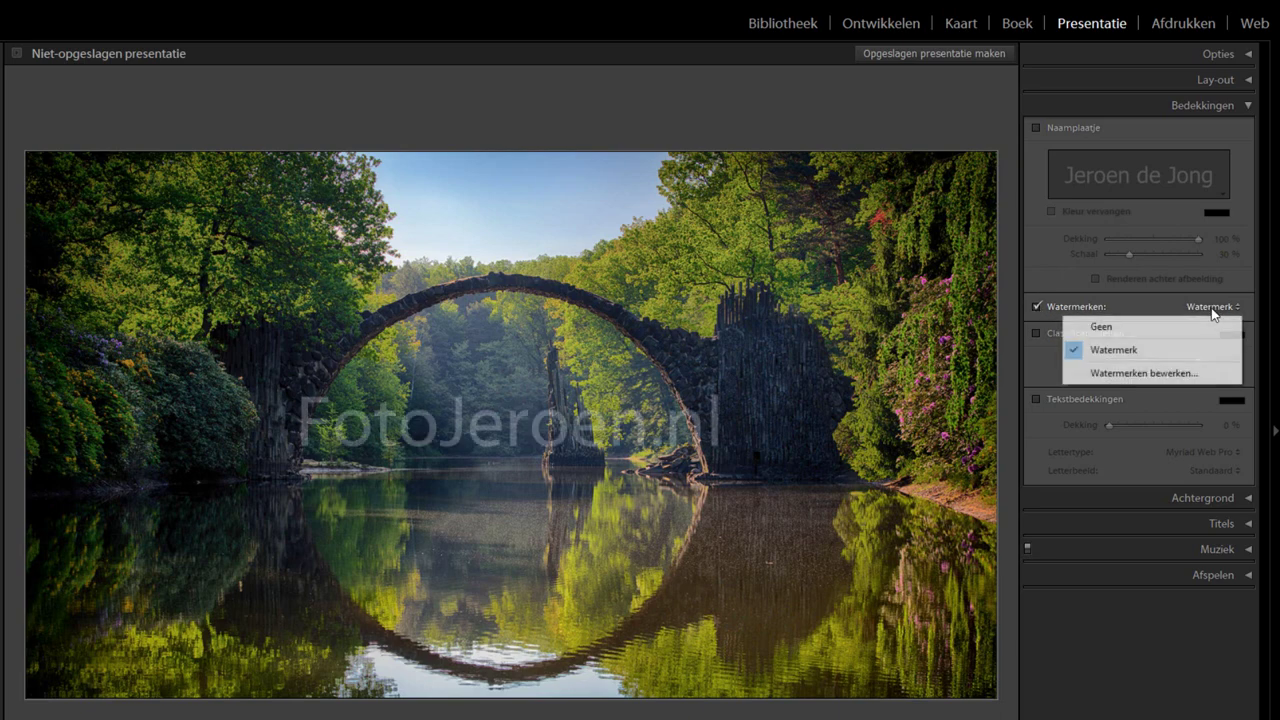
click(1146, 372)
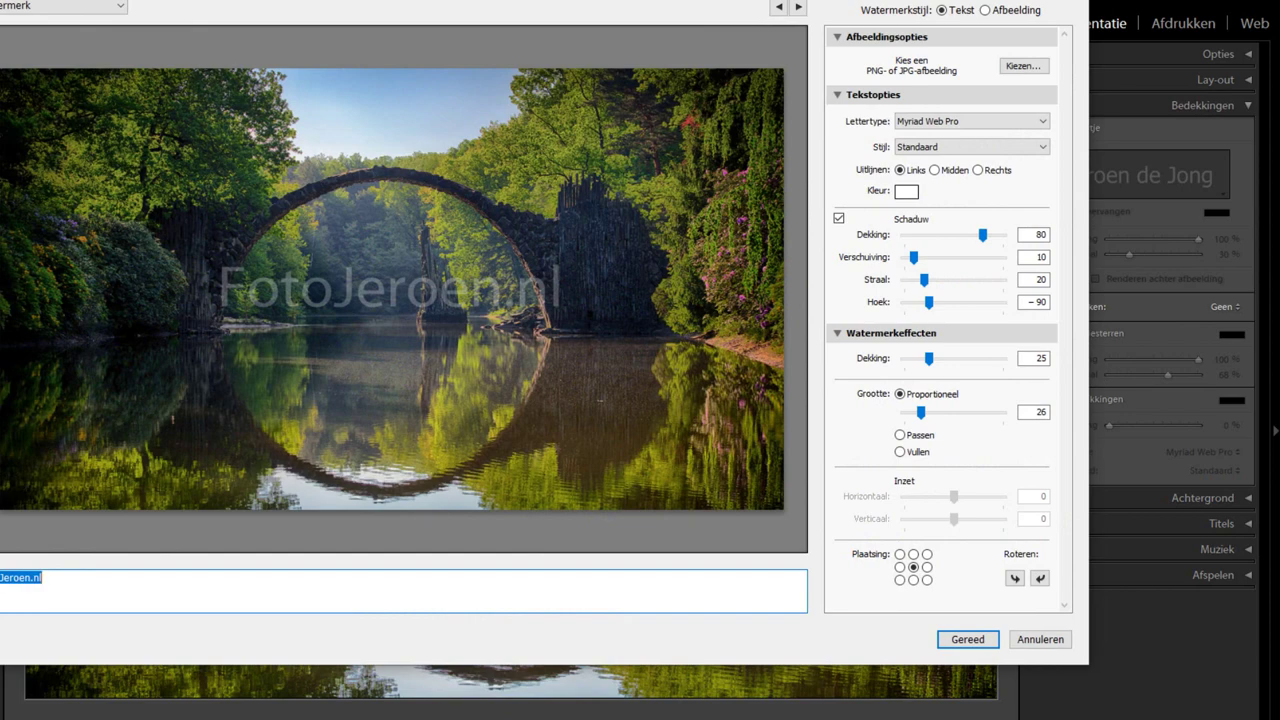
click(1025, 640)
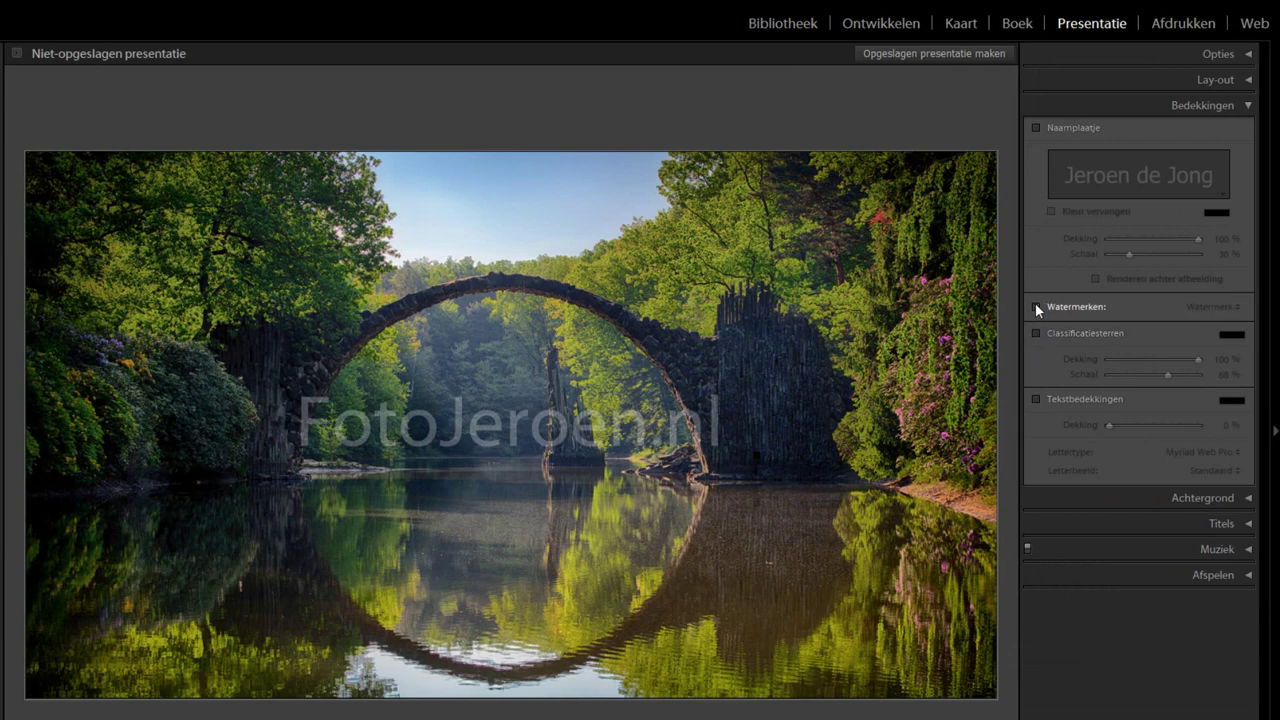
click(1036, 307)
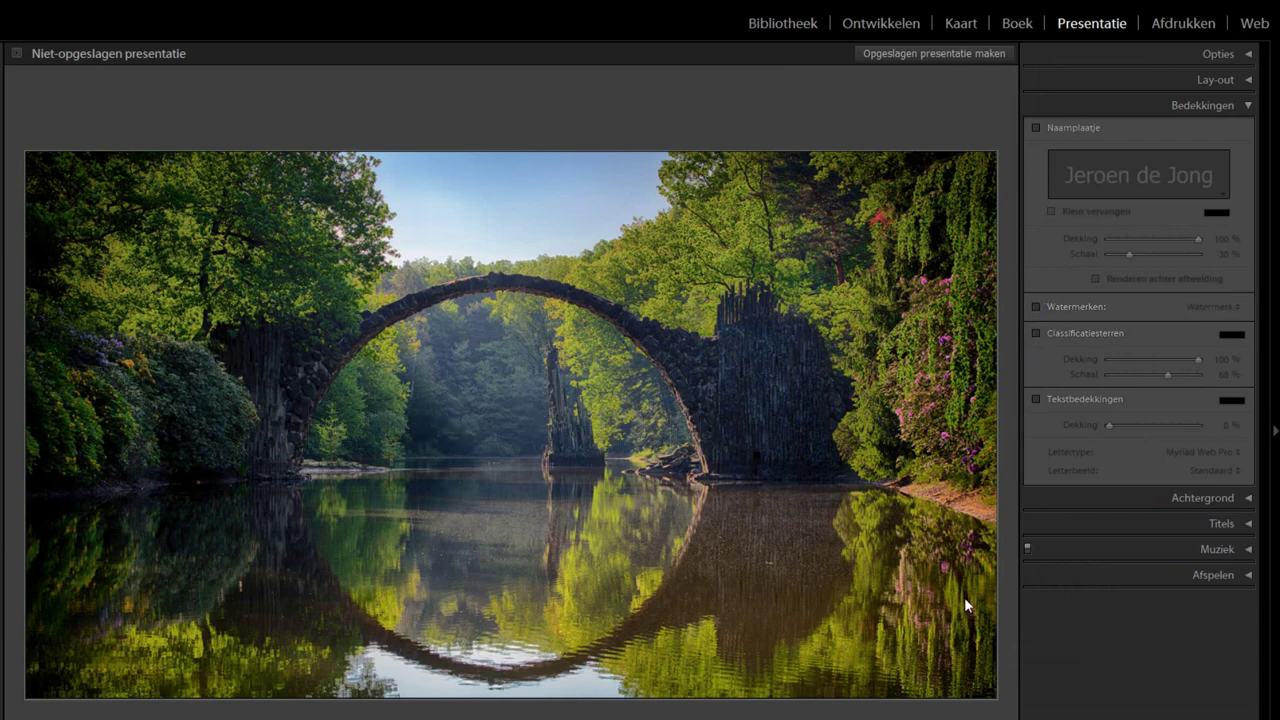
click(1036, 333)
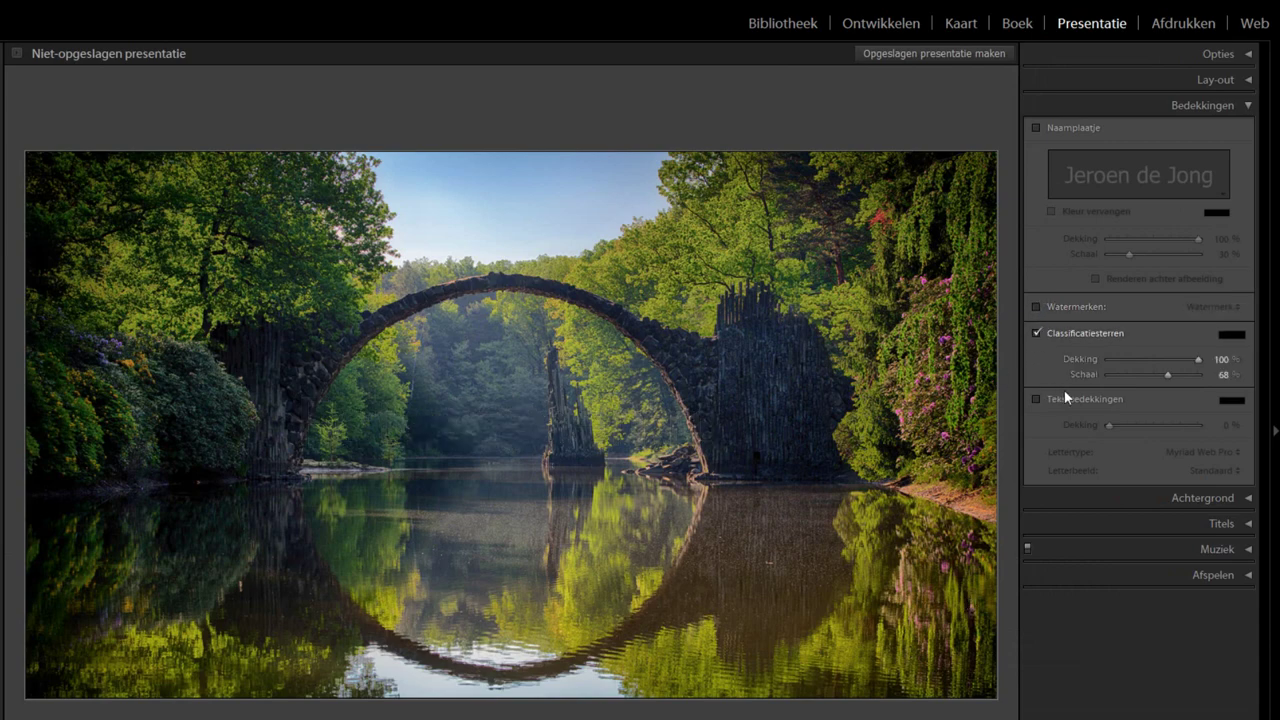
Rate the bridge photo three stars in Library, then hide the rating-stars overlay
click(762, 30)
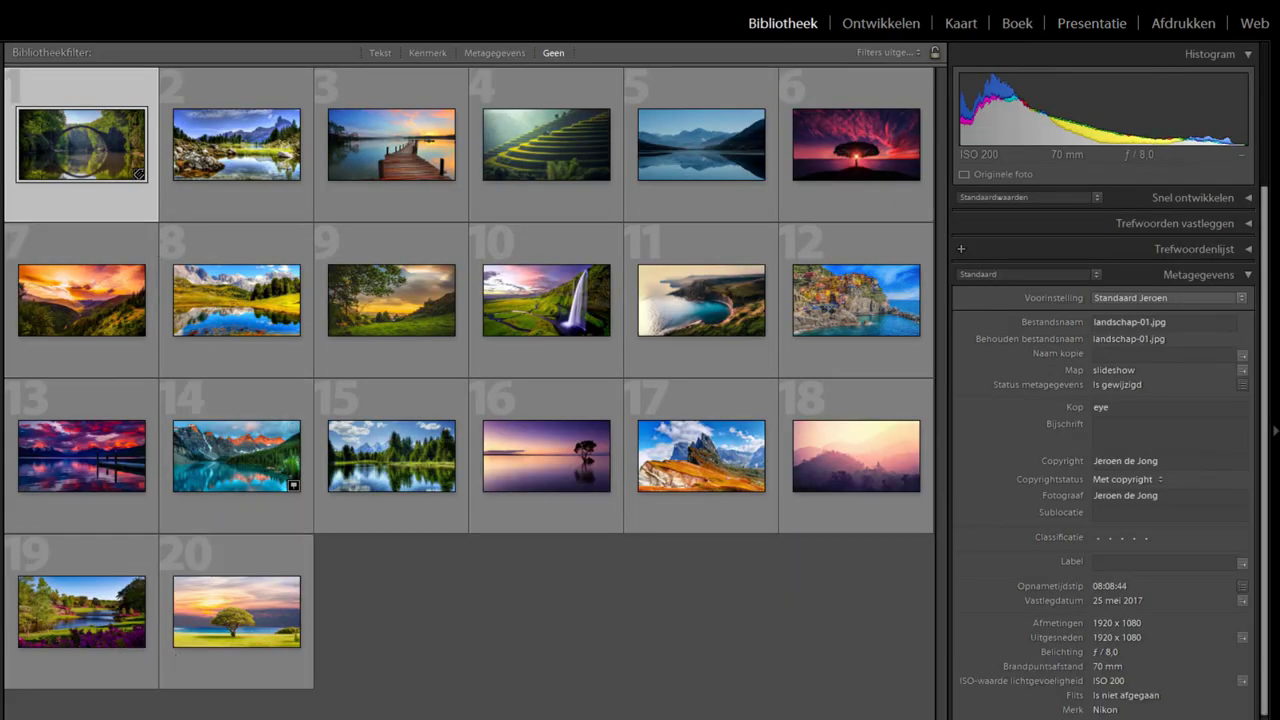
key(3)
click(1070, 27)
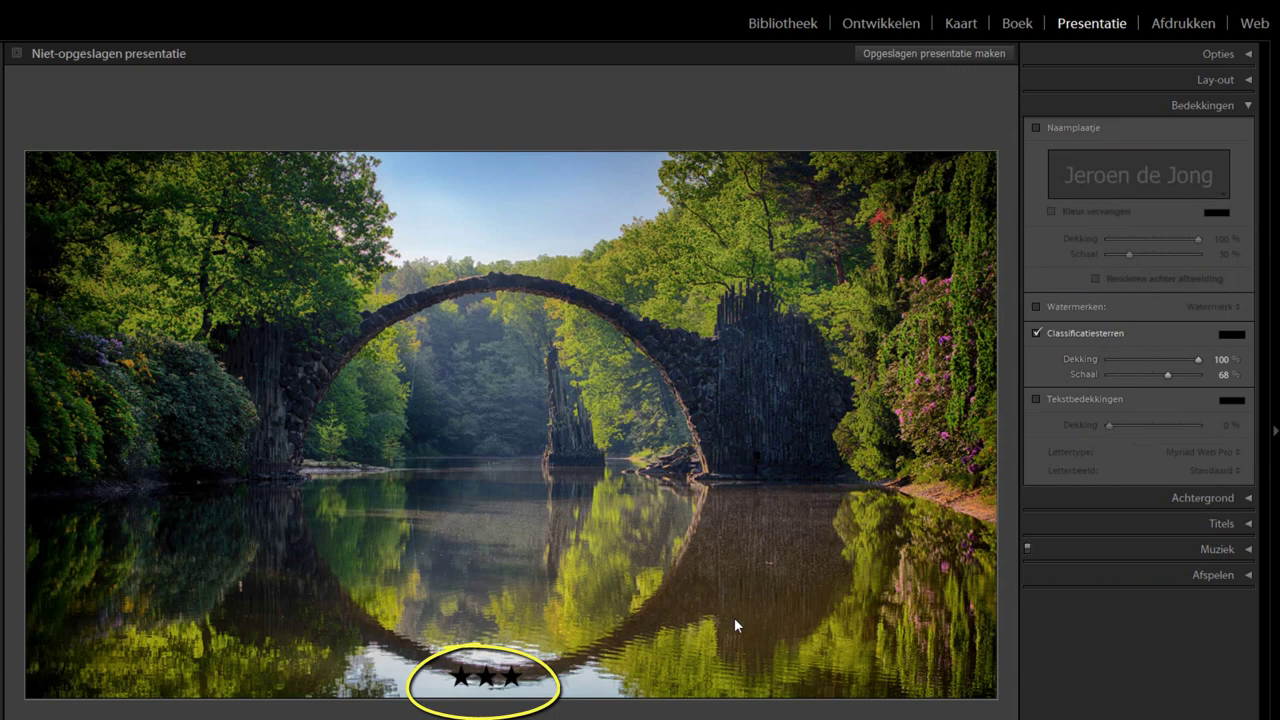
click(1035, 334)
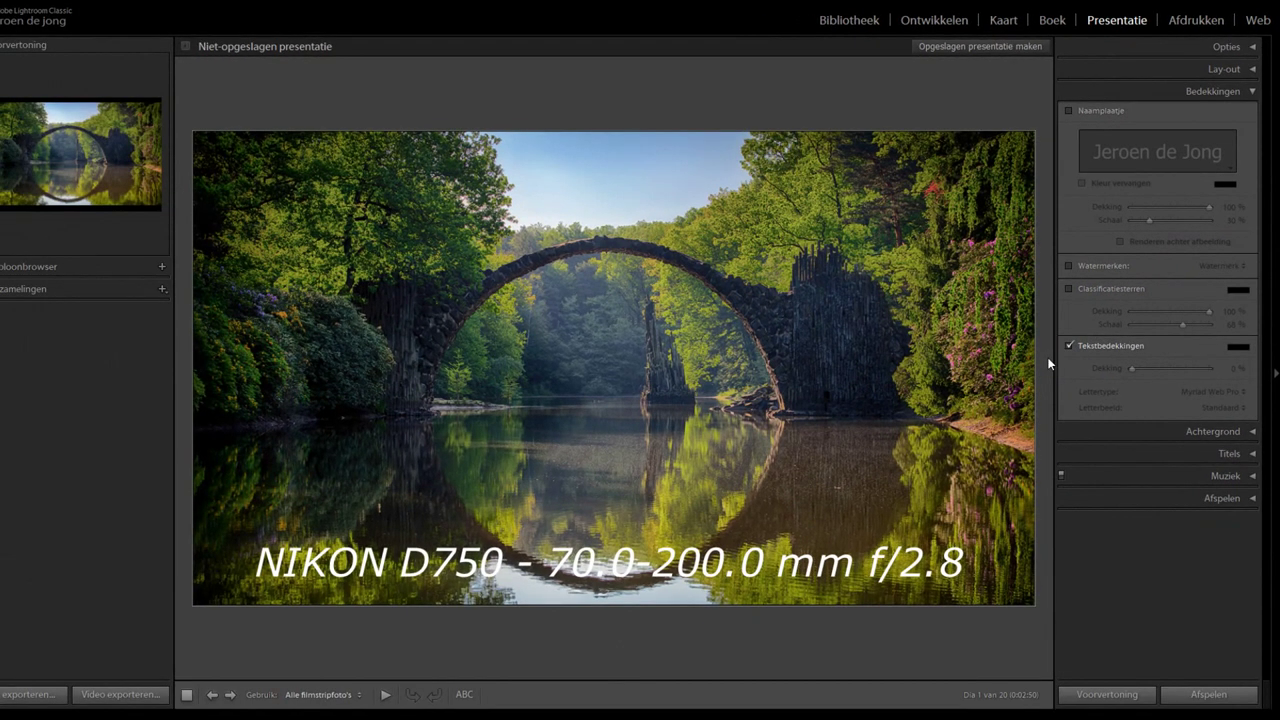
Add an Equipment caption to the bridge slide and delete the duplicate caption
click(464, 694)
click(502, 648)
click(468, 694)
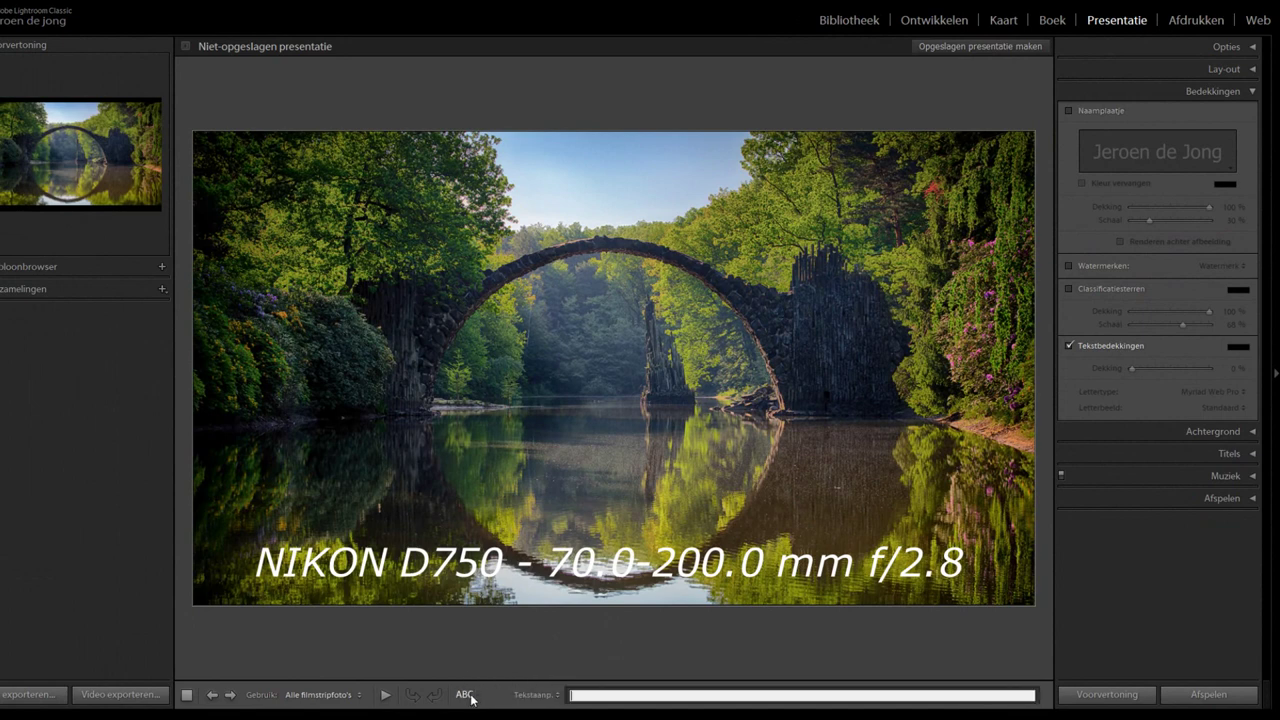
click(557, 697)
click(508, 553)
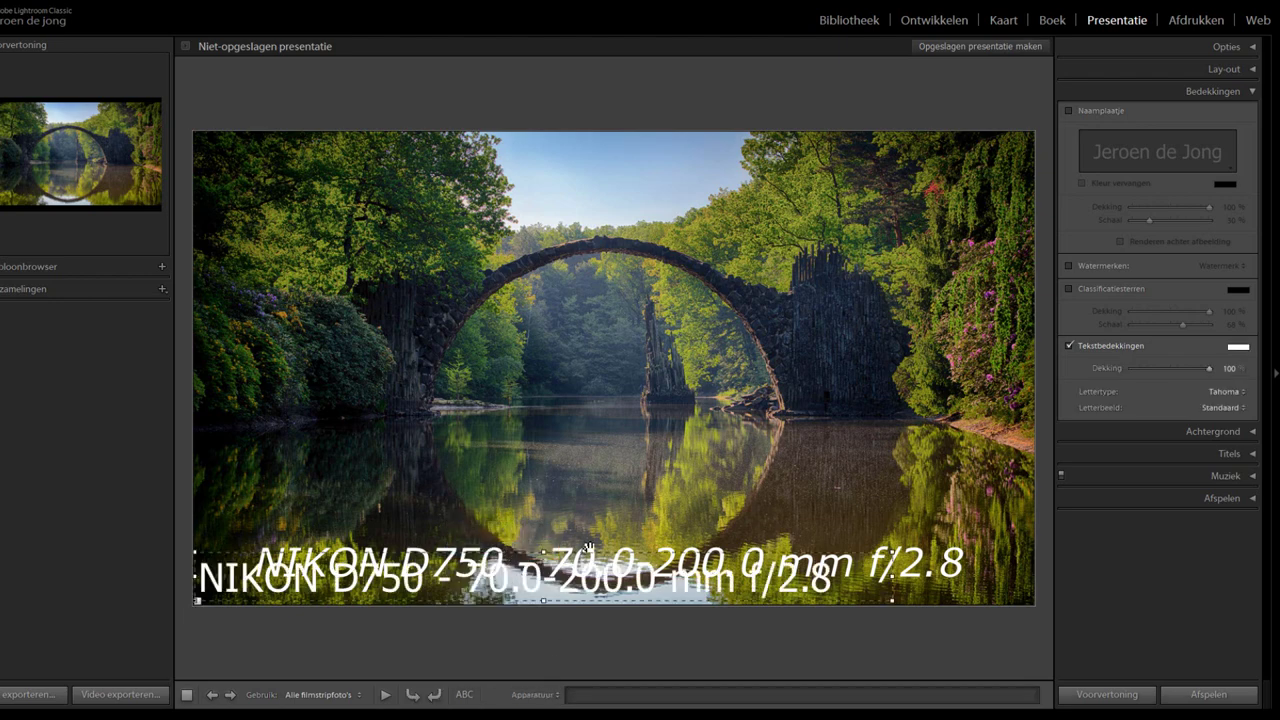
drag(520, 578, 692, 500)
key(Delete)
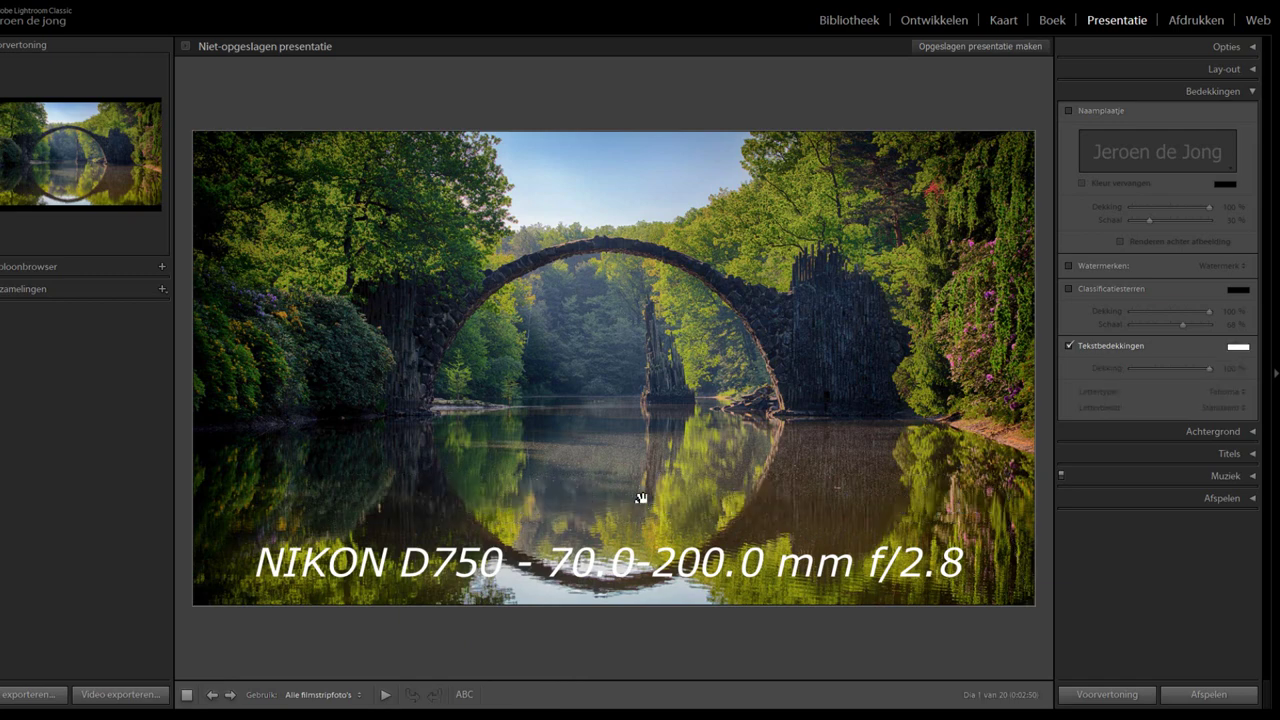
Change the caption source to Date, then to Custom Text 'Brug'
click(659, 547)
click(552, 697)
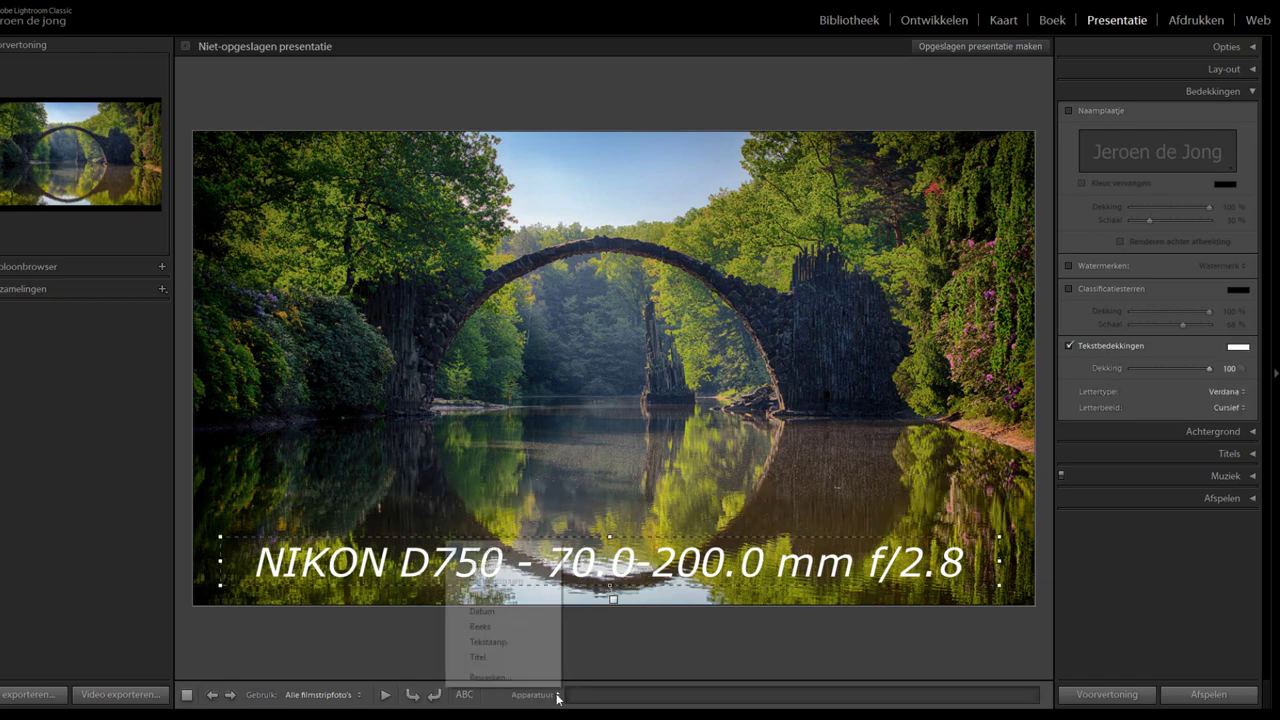
click(503, 612)
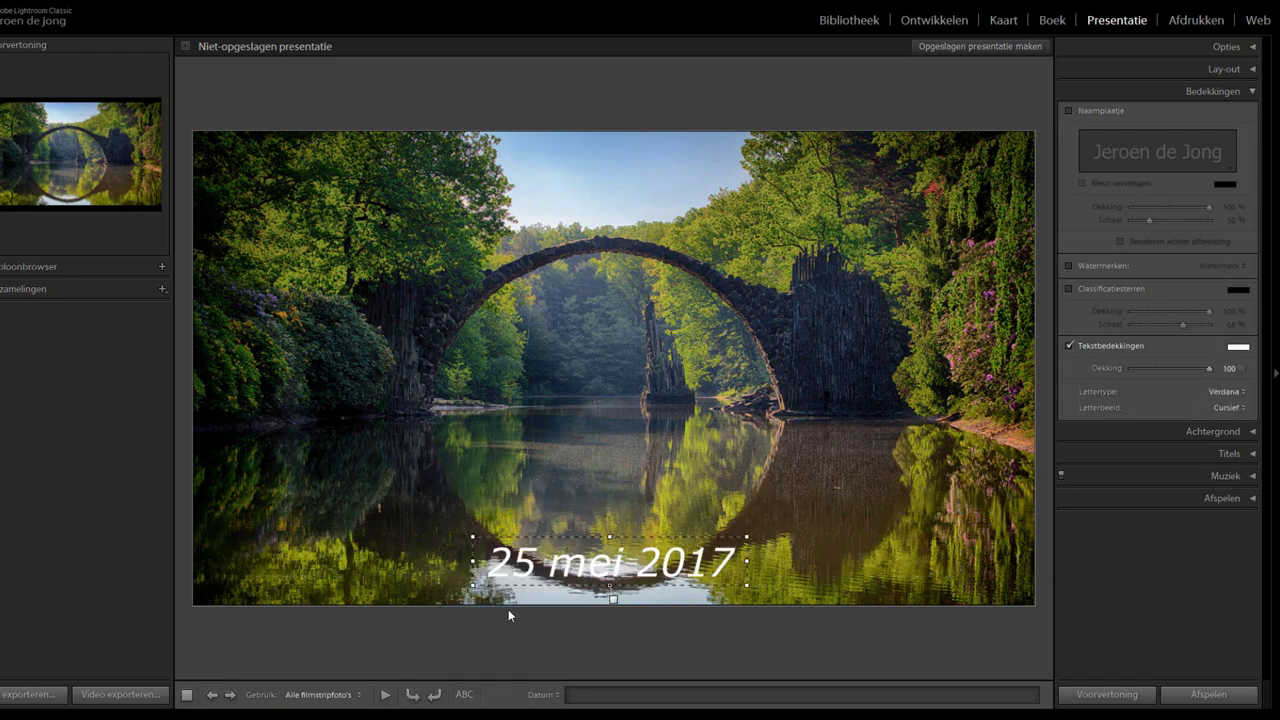
click(555, 696)
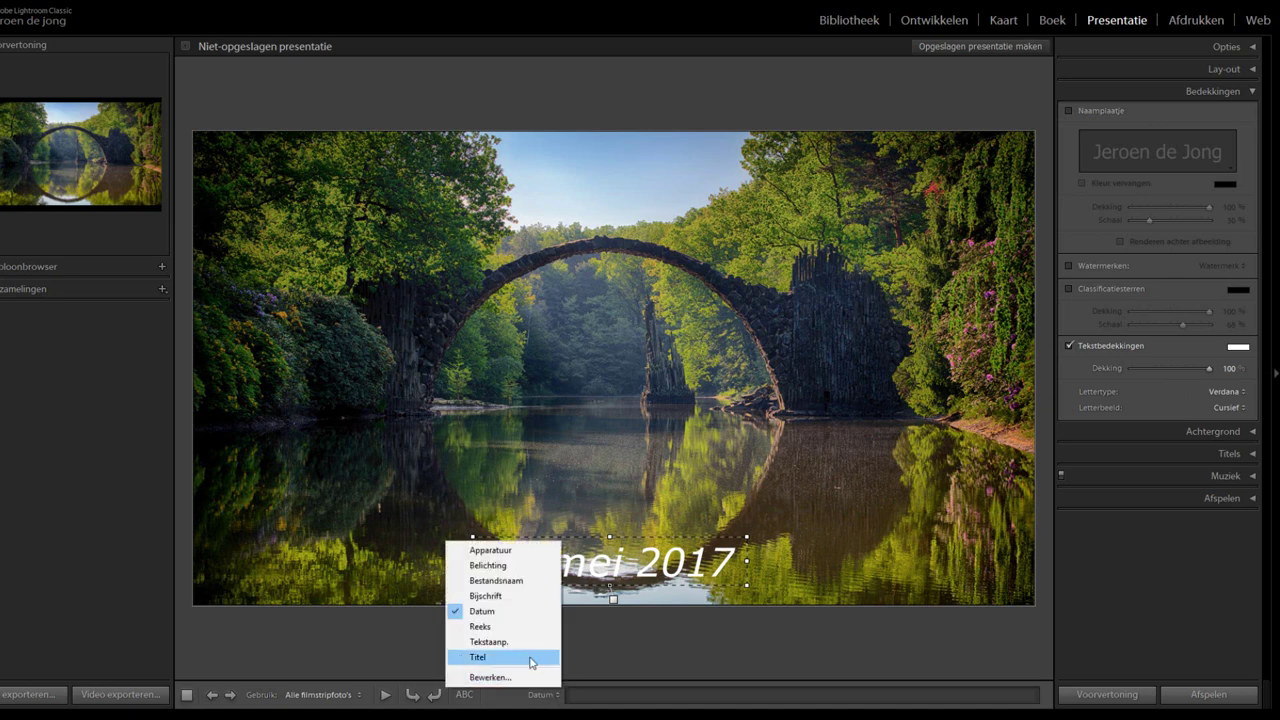
click(495, 642)
text(Brug)
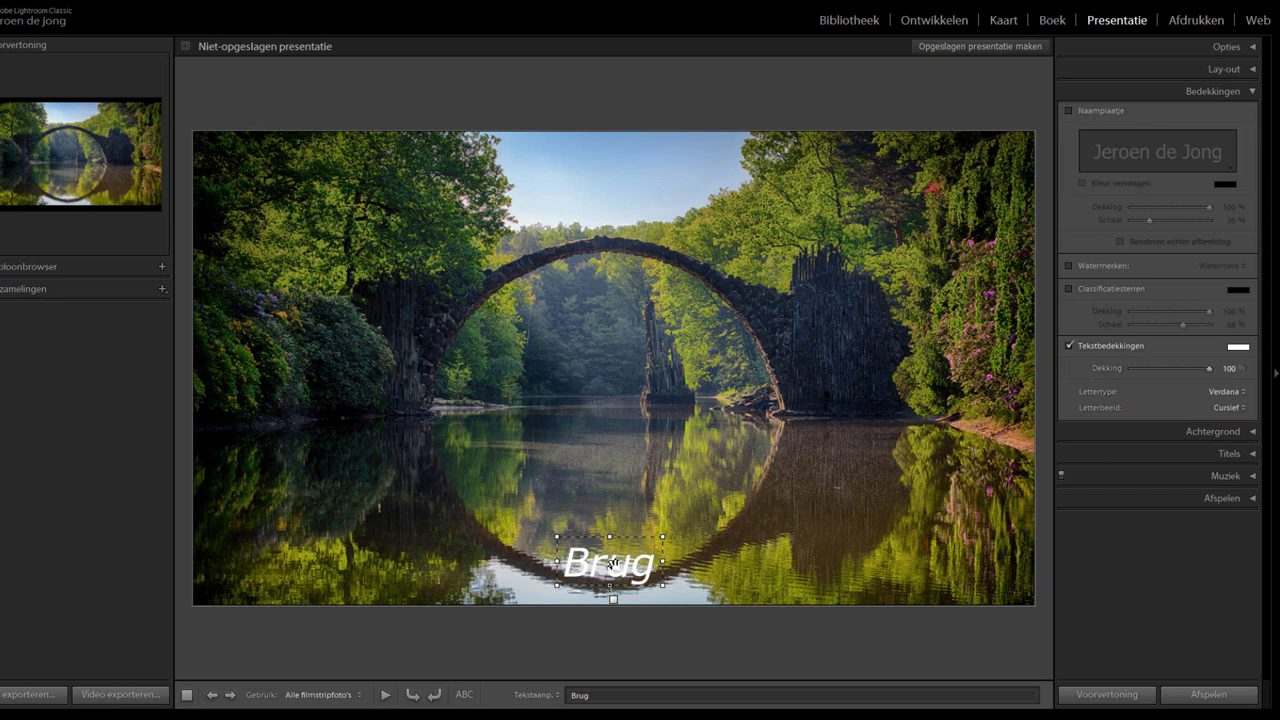
Move the 'Brug' caption bottom-left, then switch text overlays off
drag(613, 565, 309, 559)
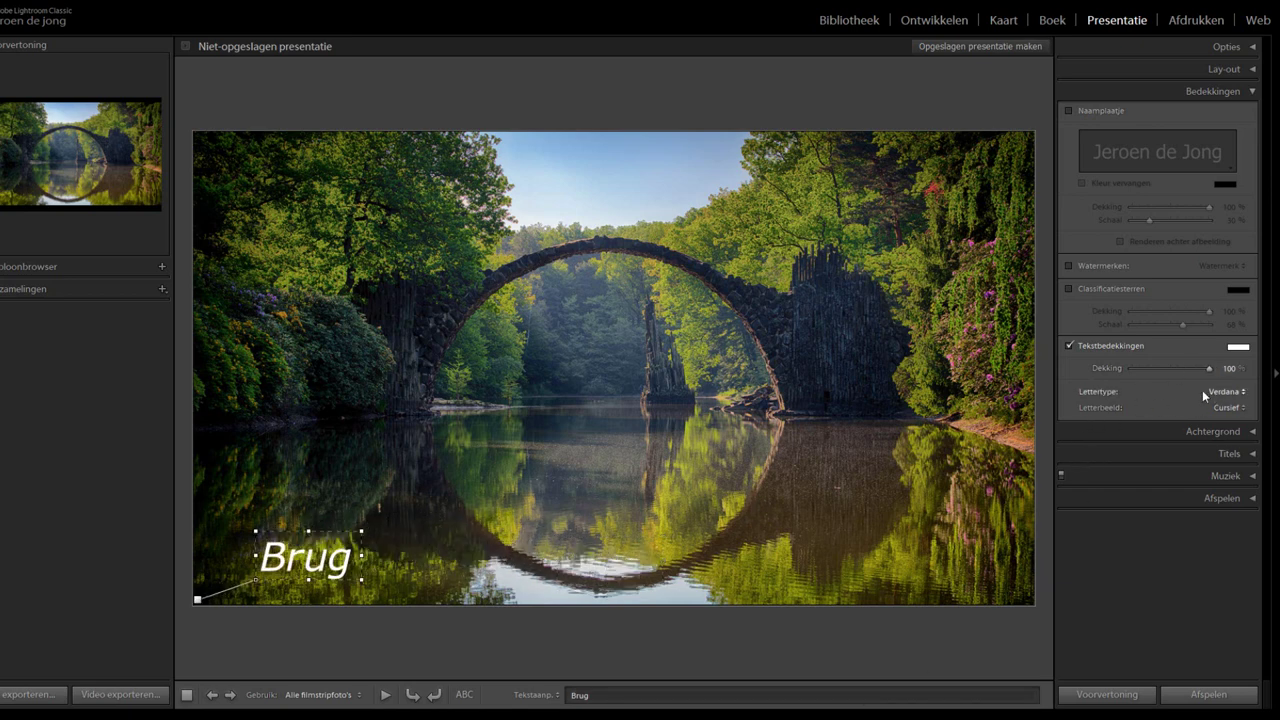
click(1070, 345)
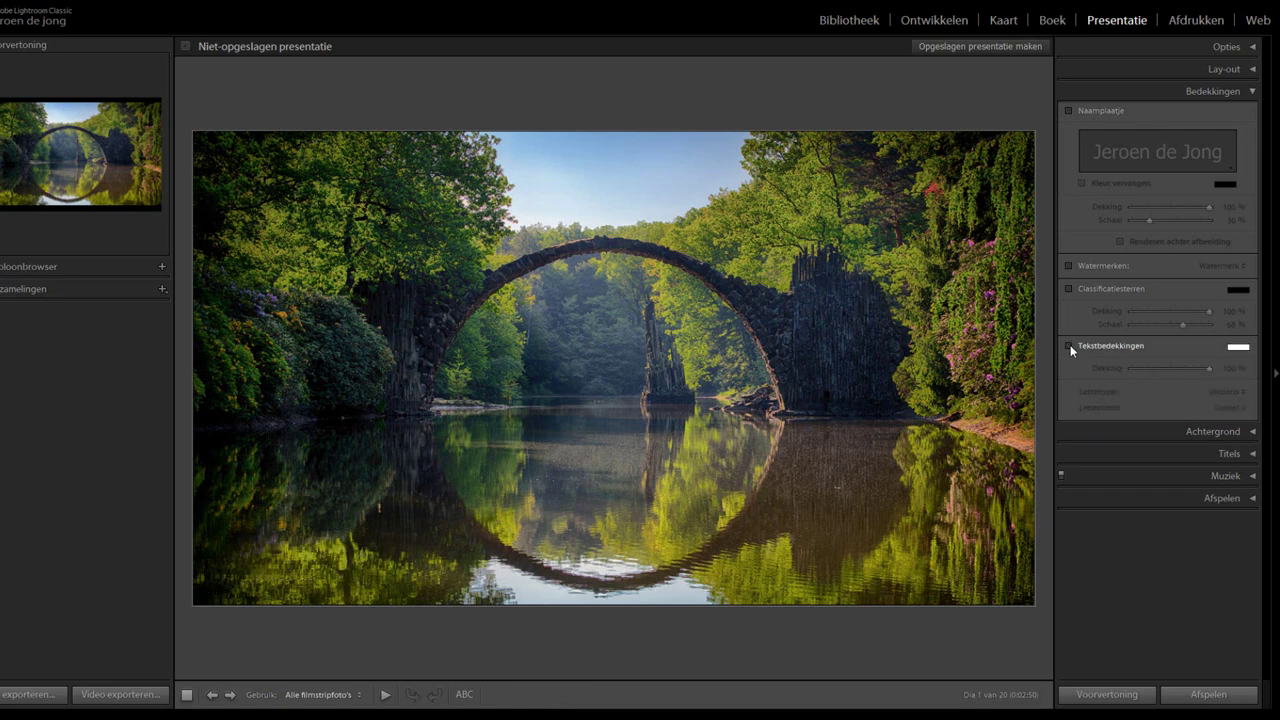
click(1251, 91)
Review Backdrop, toggle the Intro Screen on and off, and show Music settings
click(1252, 114)
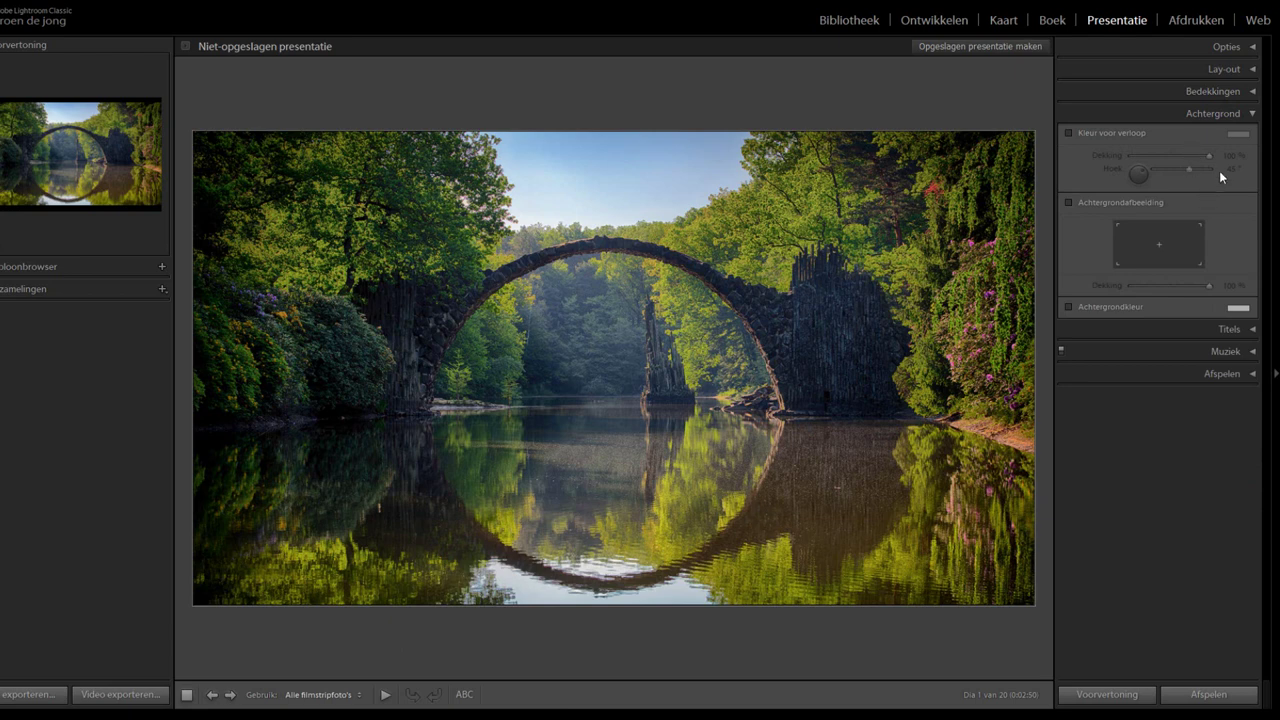
click(1253, 115)
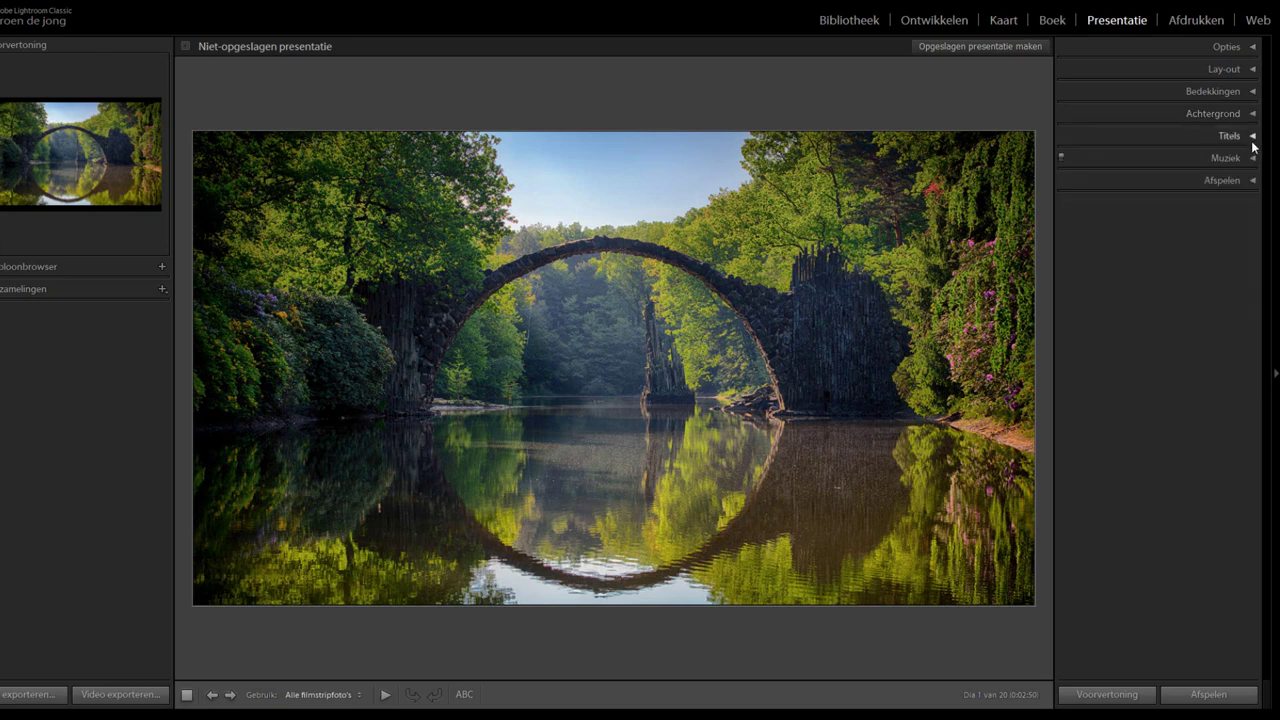
click(1253, 136)
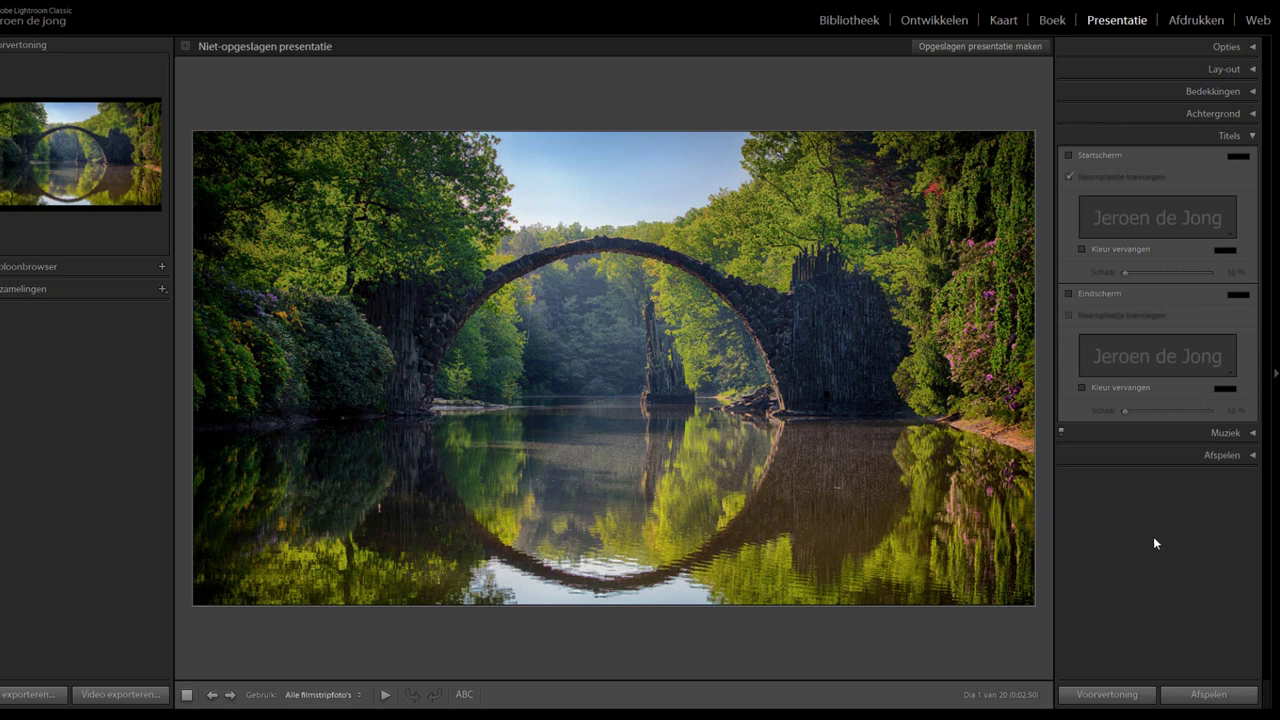
click(1069, 155)
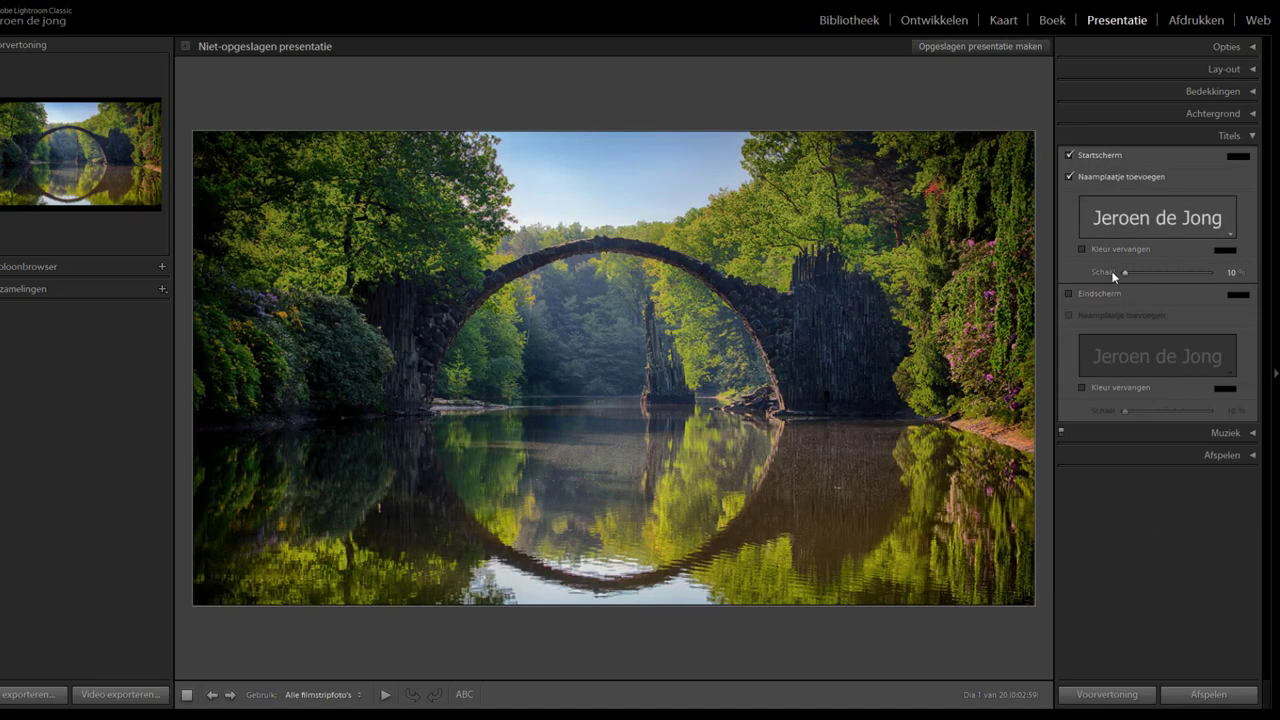
click(1070, 155)
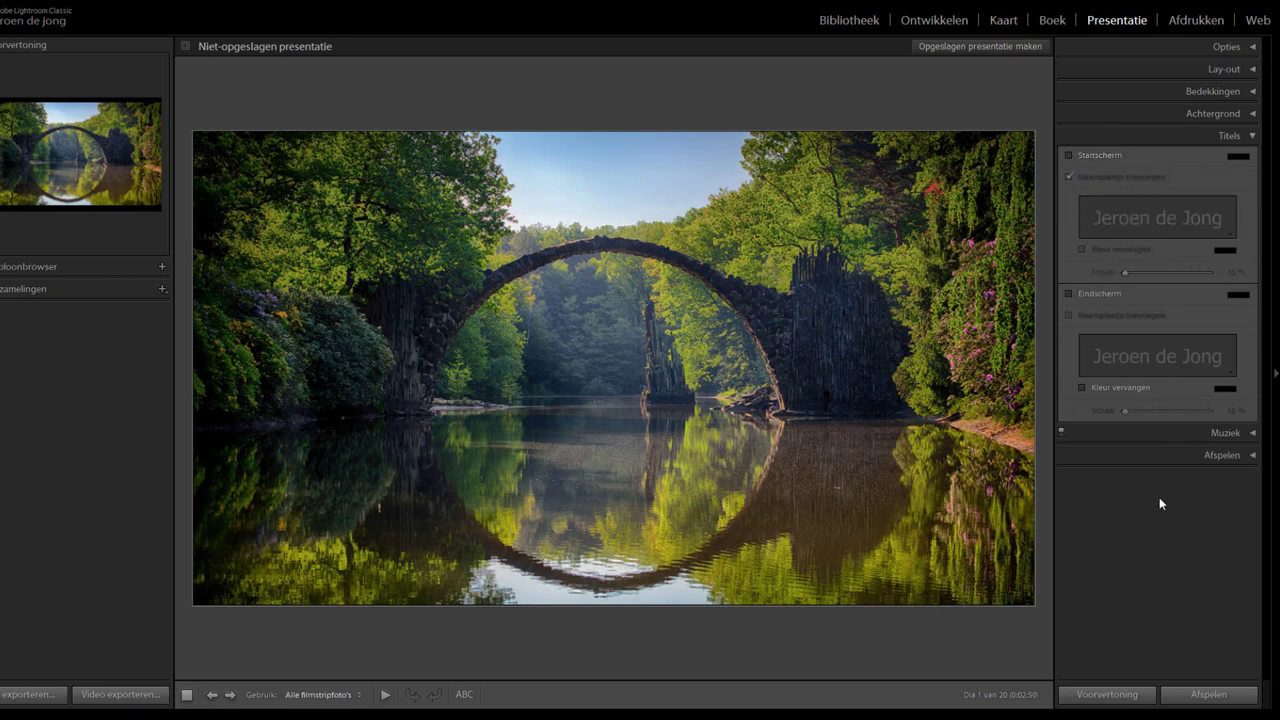
click(1249, 433)
Add 'Aakash Gandhi - Arms of Heaven.mp3' (2:31) as the slideshow music
click(1252, 137)
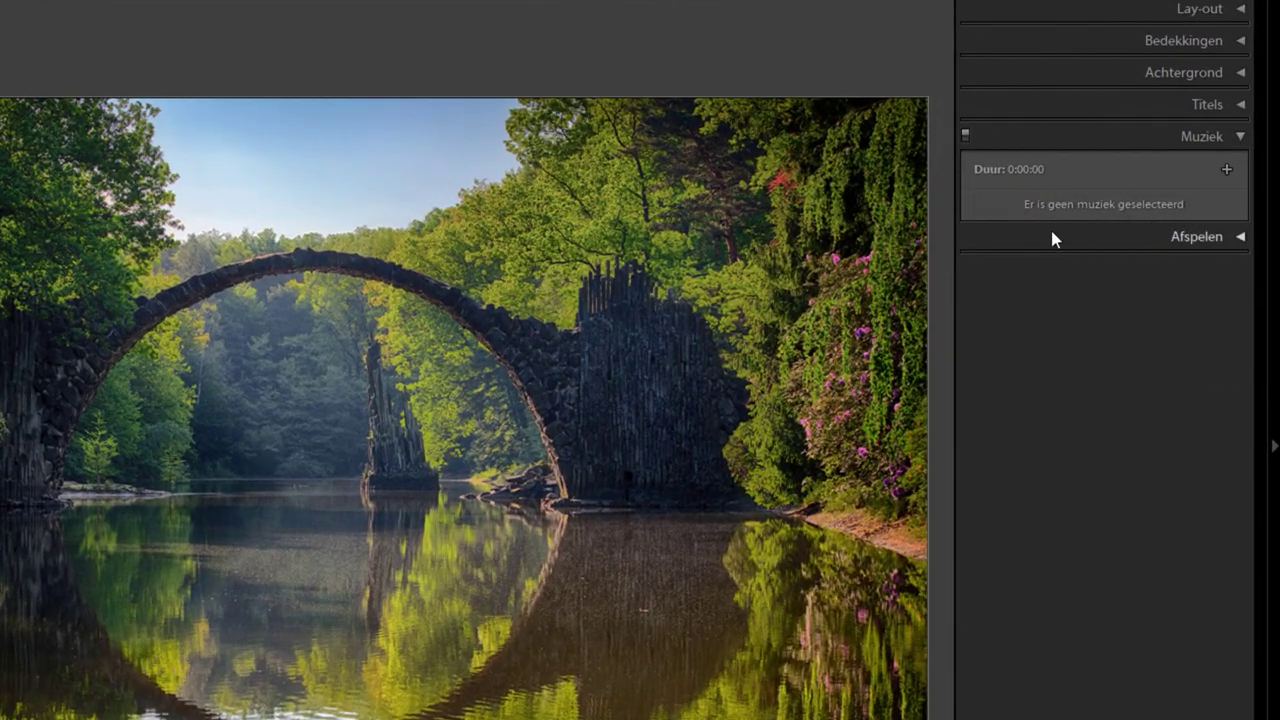
click(1227, 171)
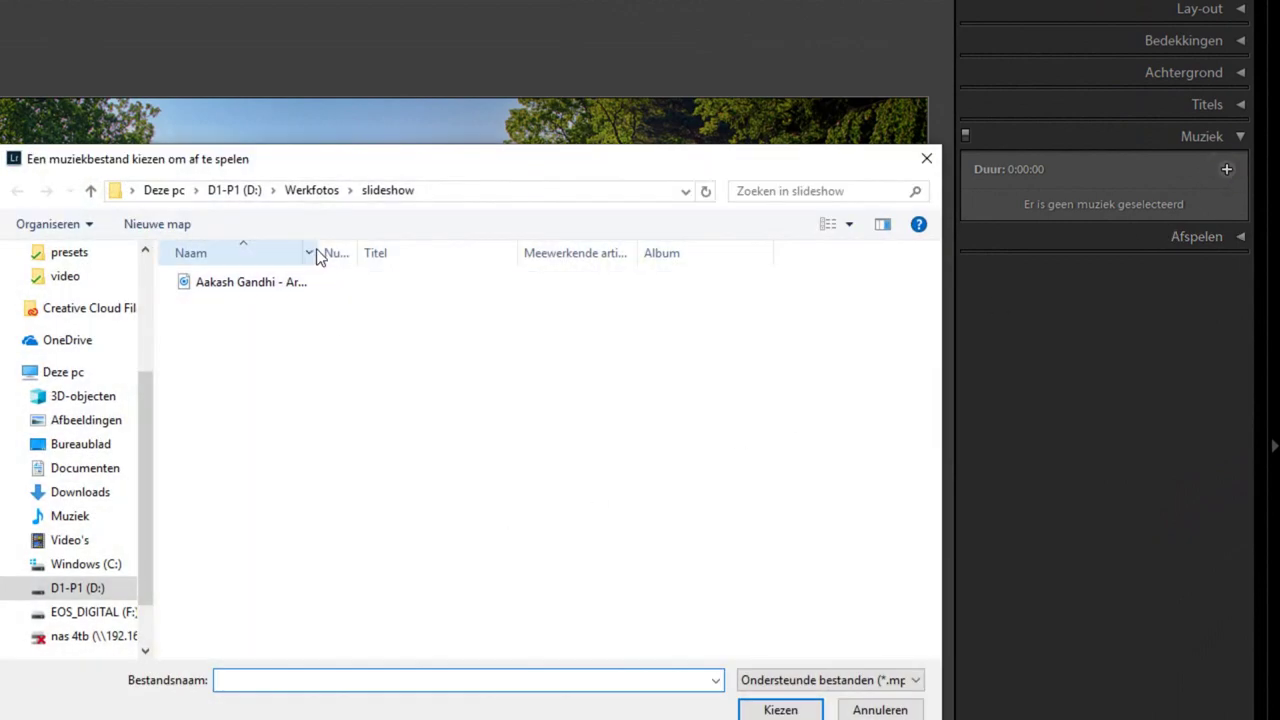
drag(318, 252, 497, 252)
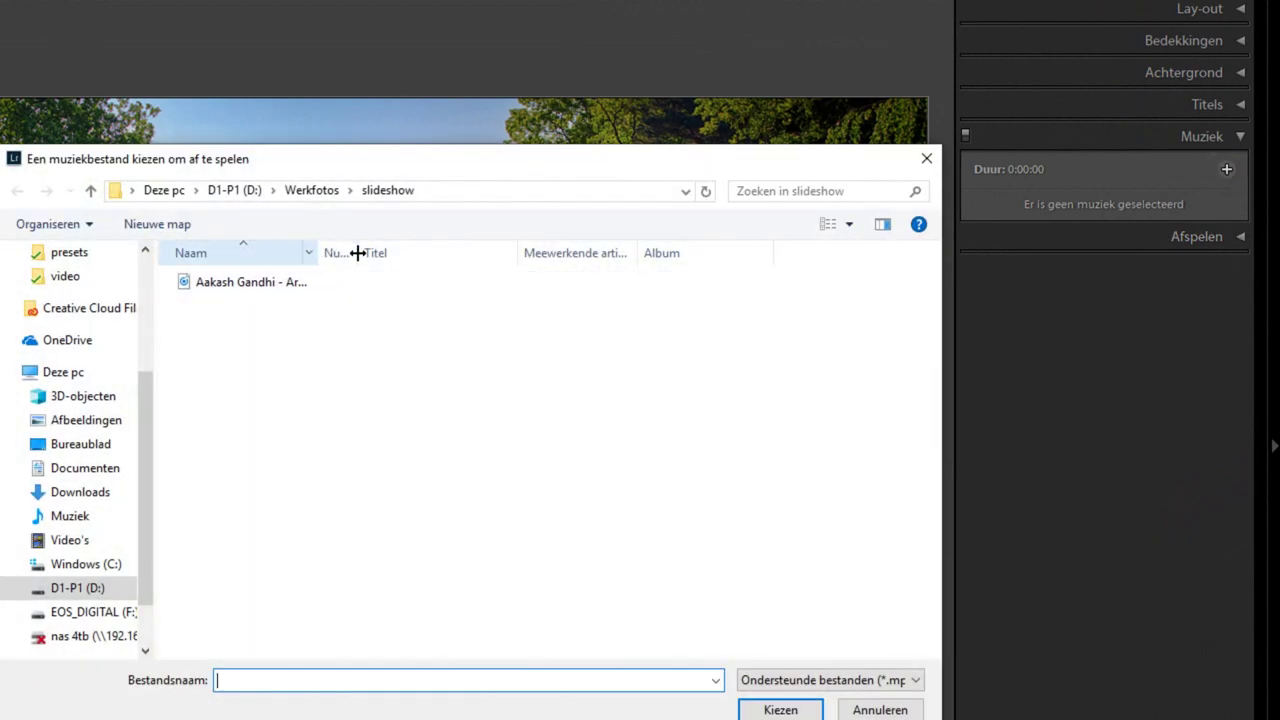
double_click(258, 285)
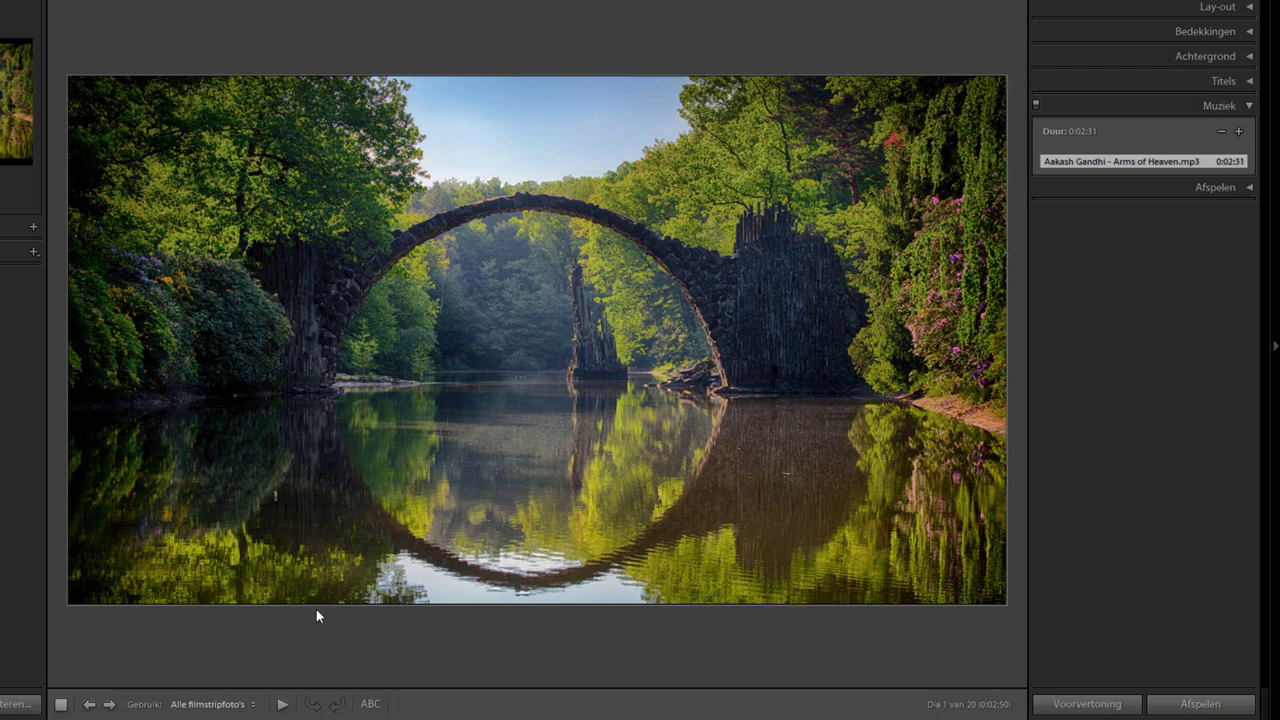
Play the slideshow preview with music and pause it on slide 4
click(281, 705)
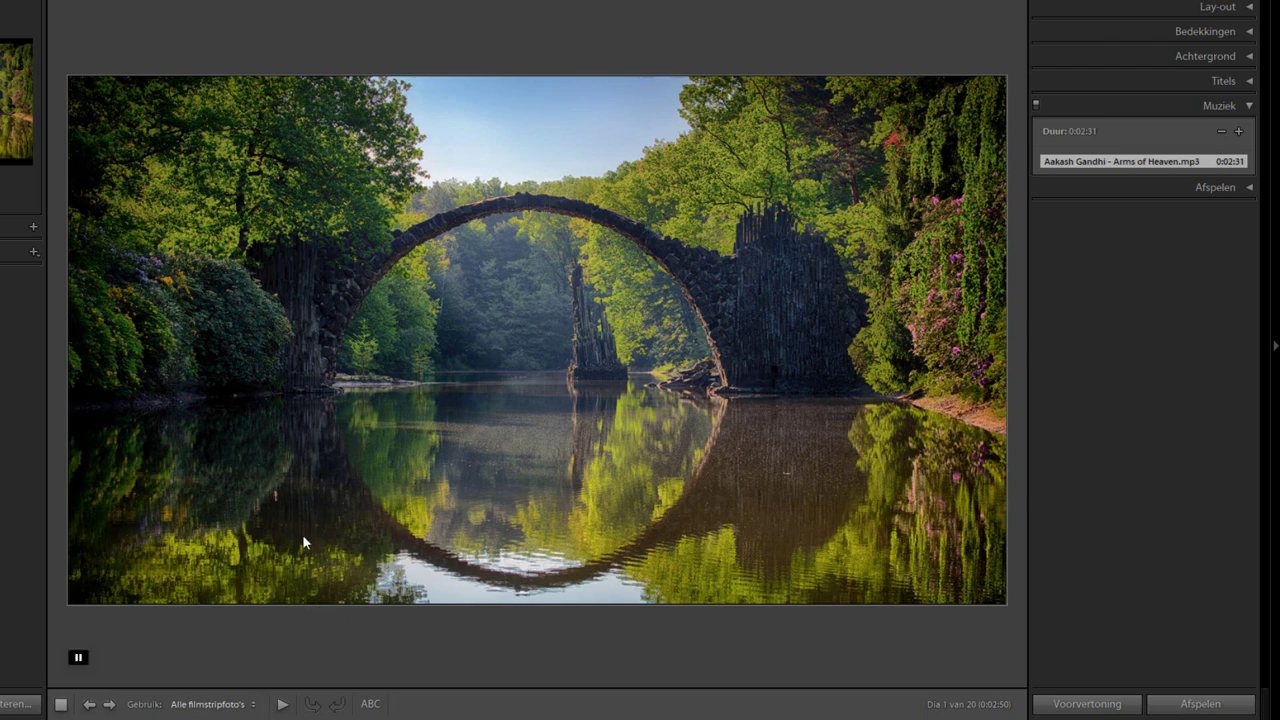
click(281, 705)
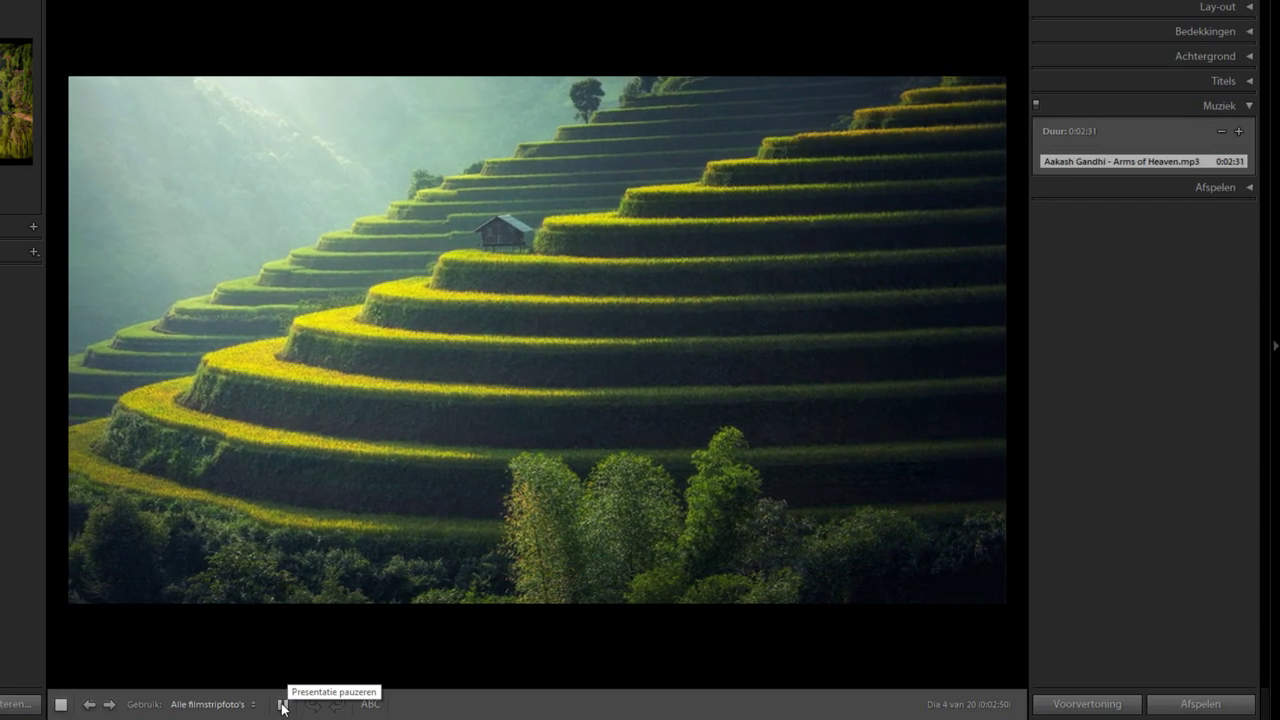
click(283, 705)
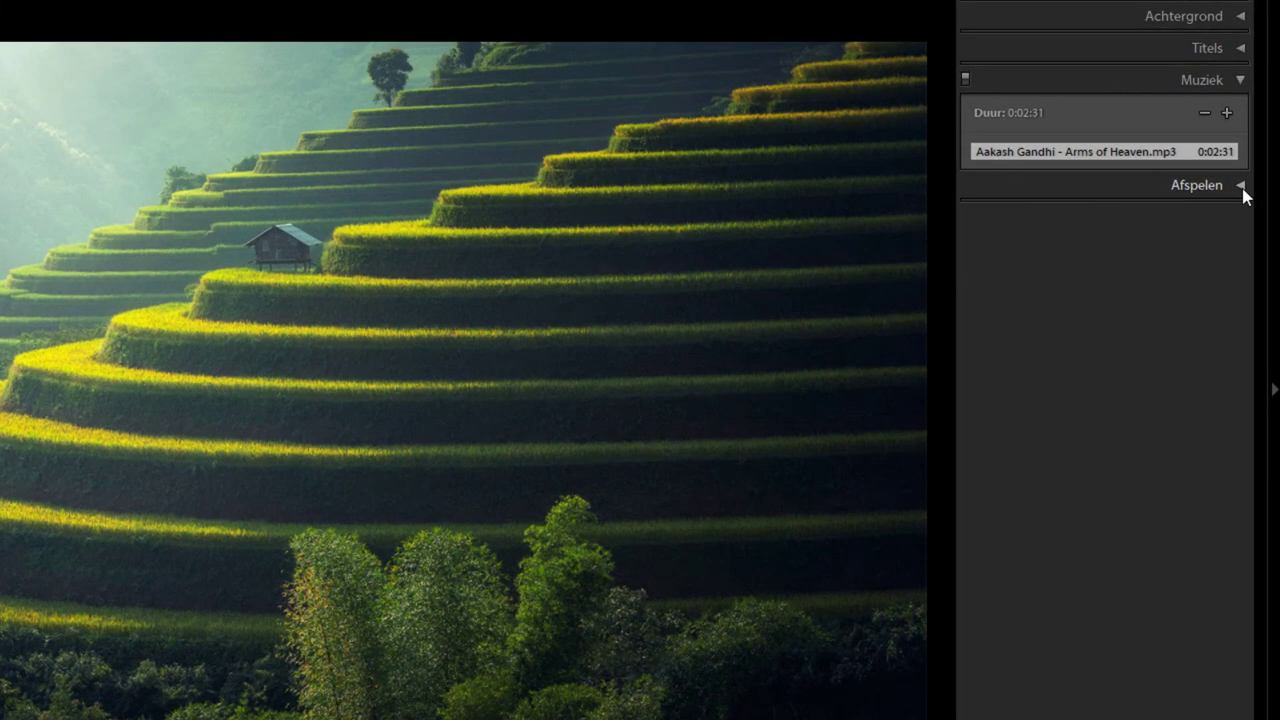
Show the Playback settings, collapse Music, and test Crossfades before settling back on 1,0 sec
click(1241, 186)
click(1241, 80)
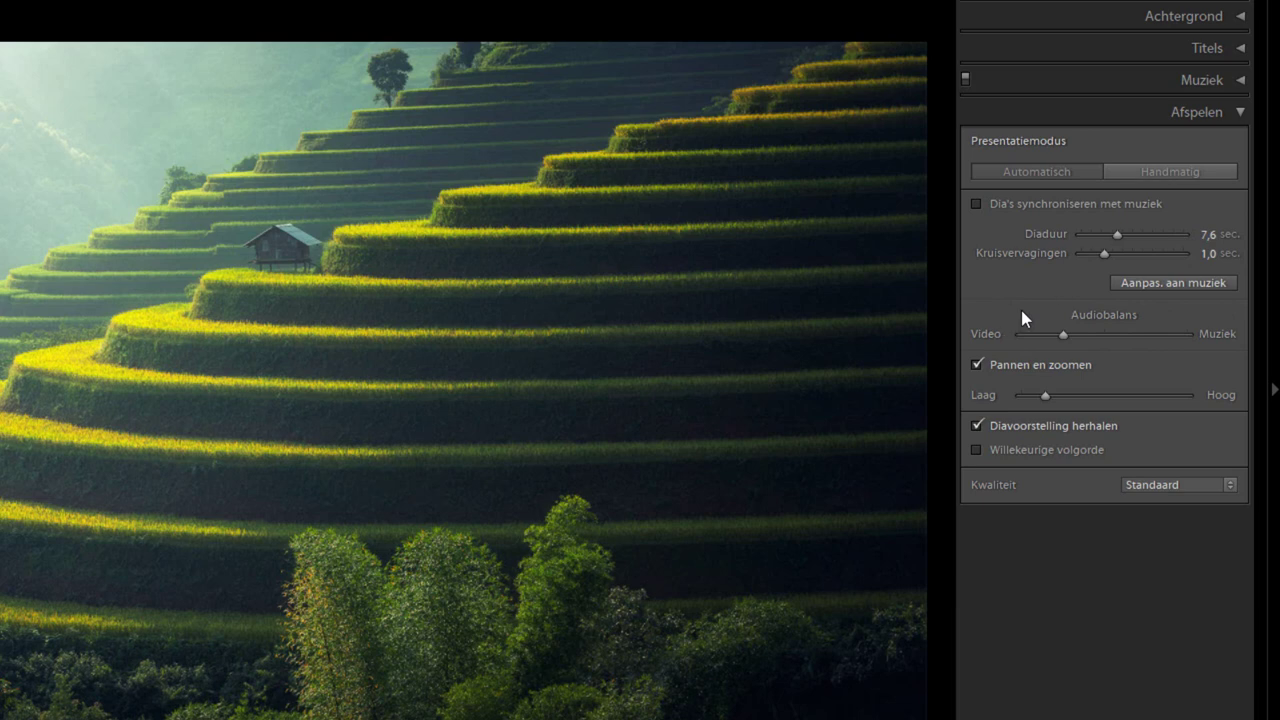
drag(1104, 253, 1057, 257)
click(1094, 255)
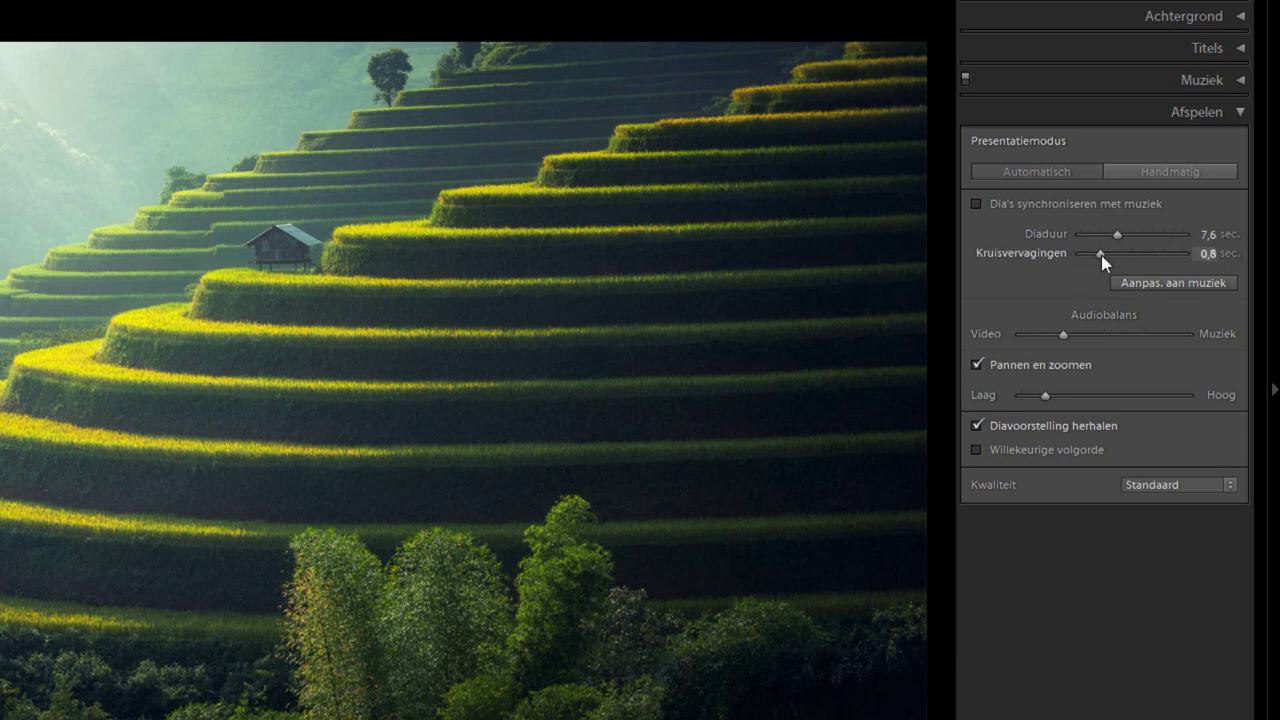
drag(1103, 255, 1106, 255)
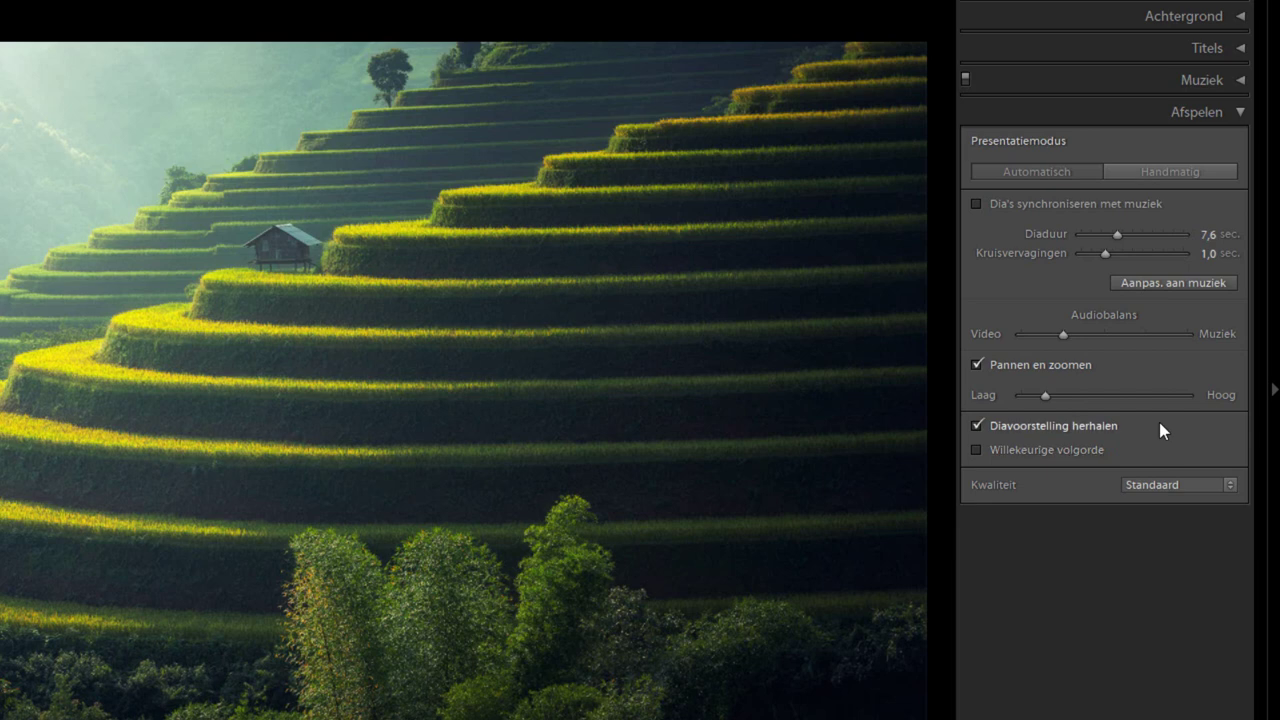
Turn on random order, set quality to Concept, lengthen crossfades, and shorten slides to 4,5 sec
click(977, 451)
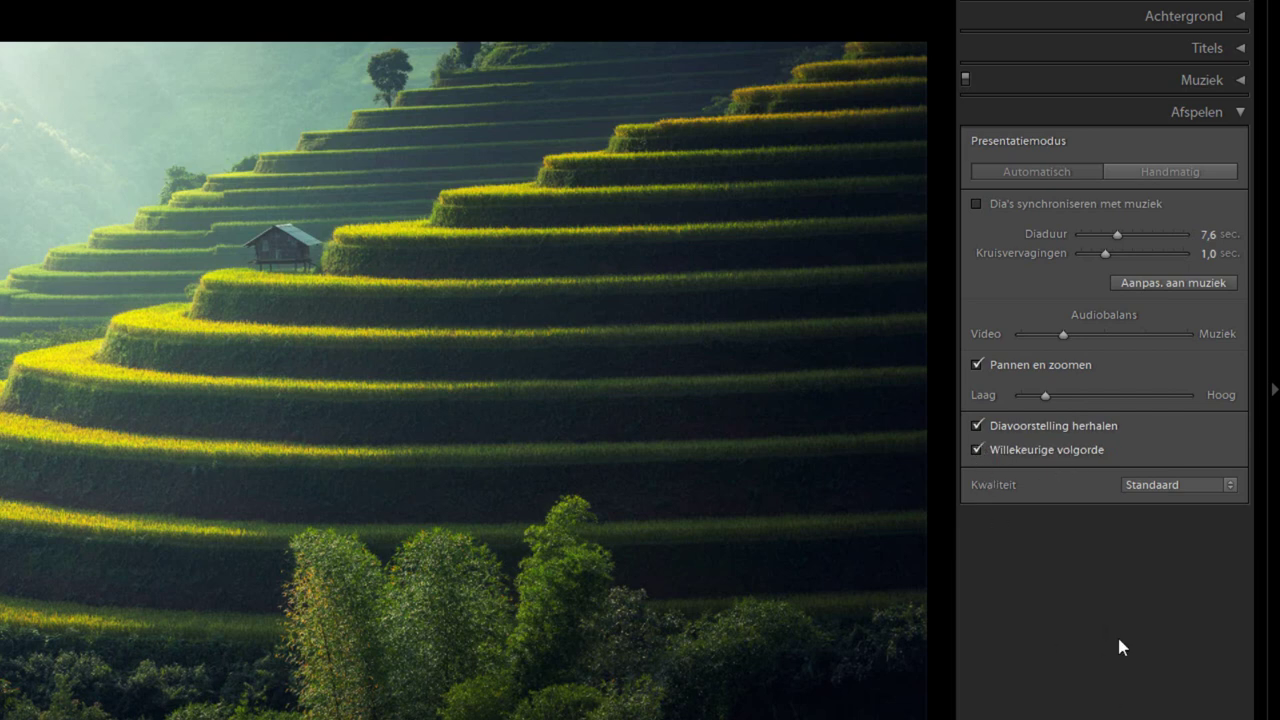
click(1178, 484)
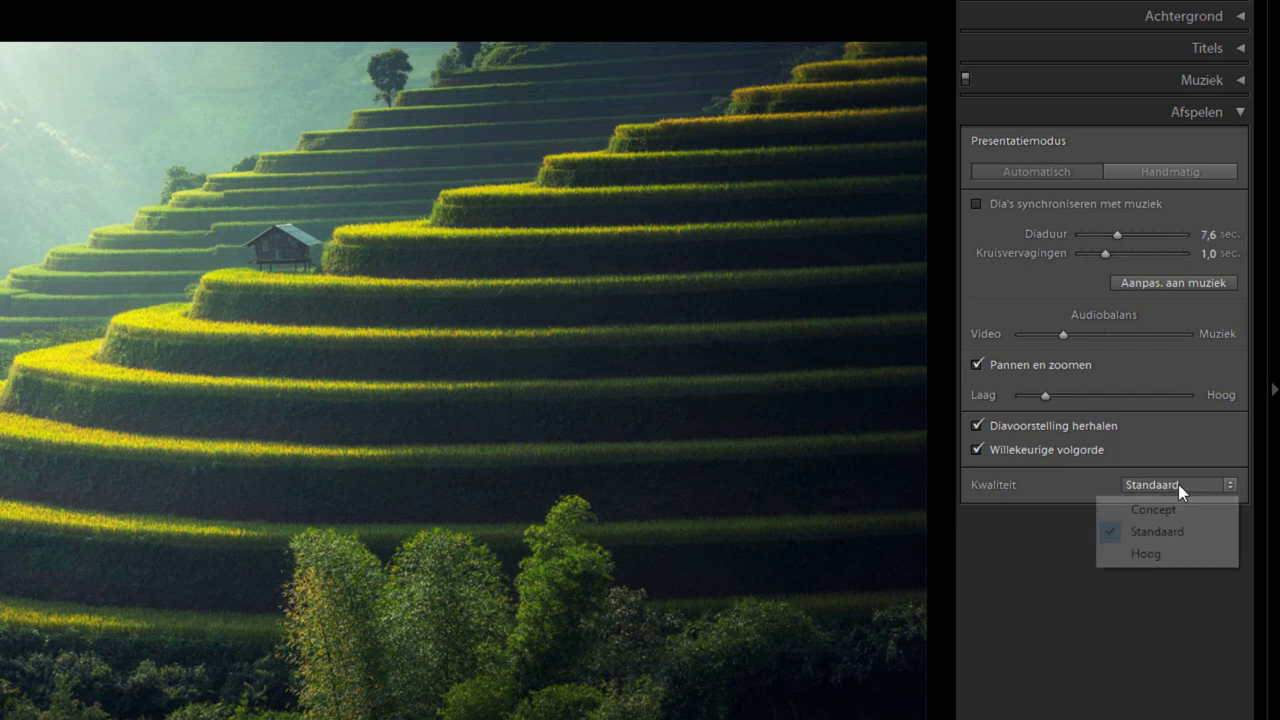
click(1163, 558)
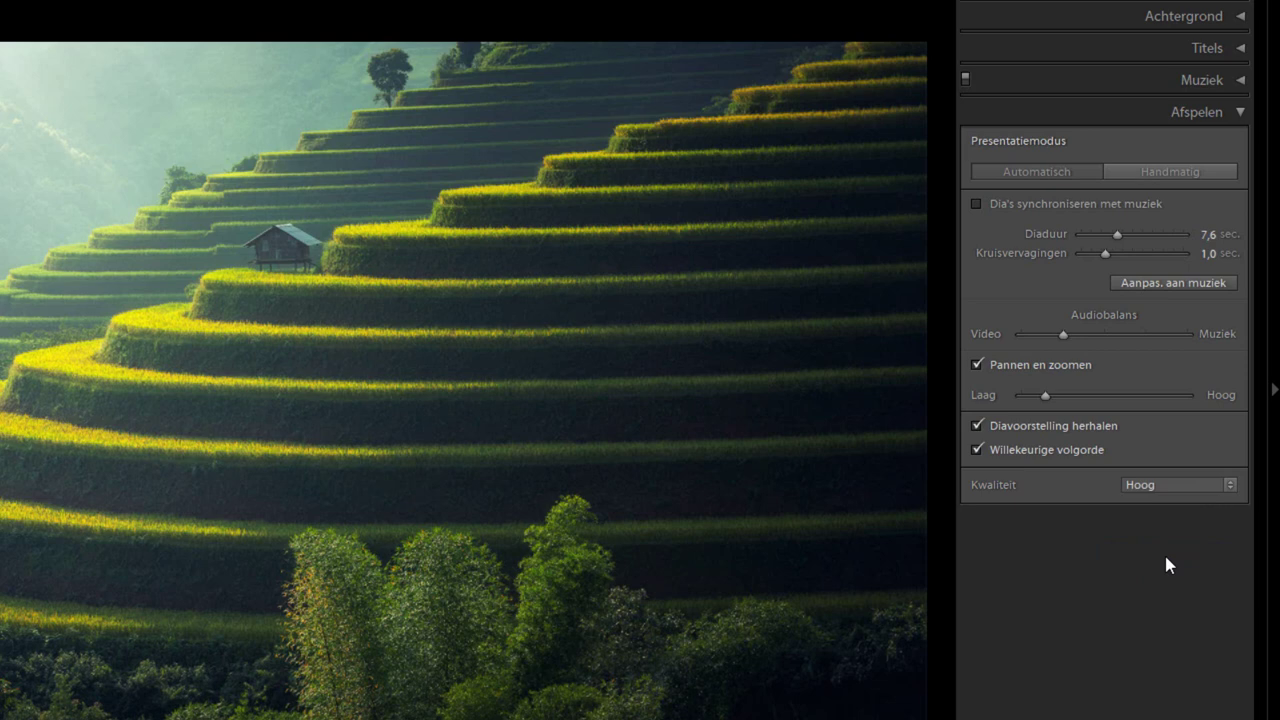
click(1151, 488)
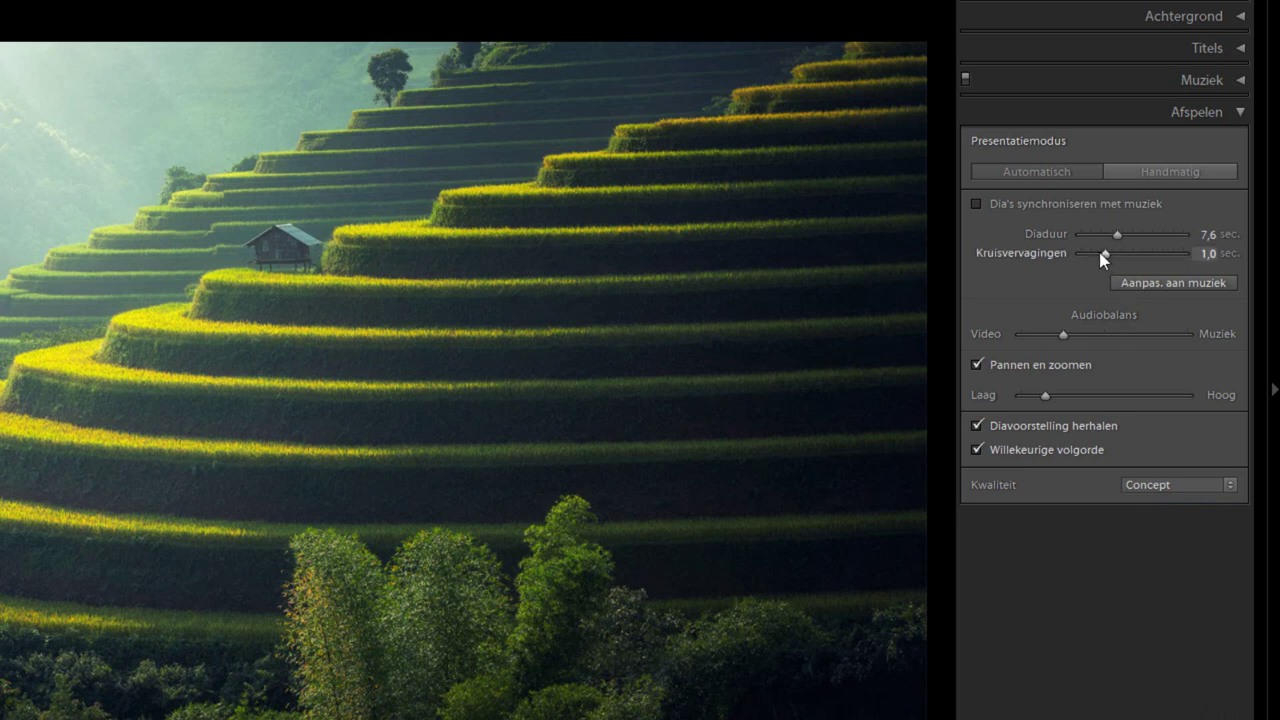
drag(1091, 253, 1123, 259)
drag(1117, 234, 1100, 235)
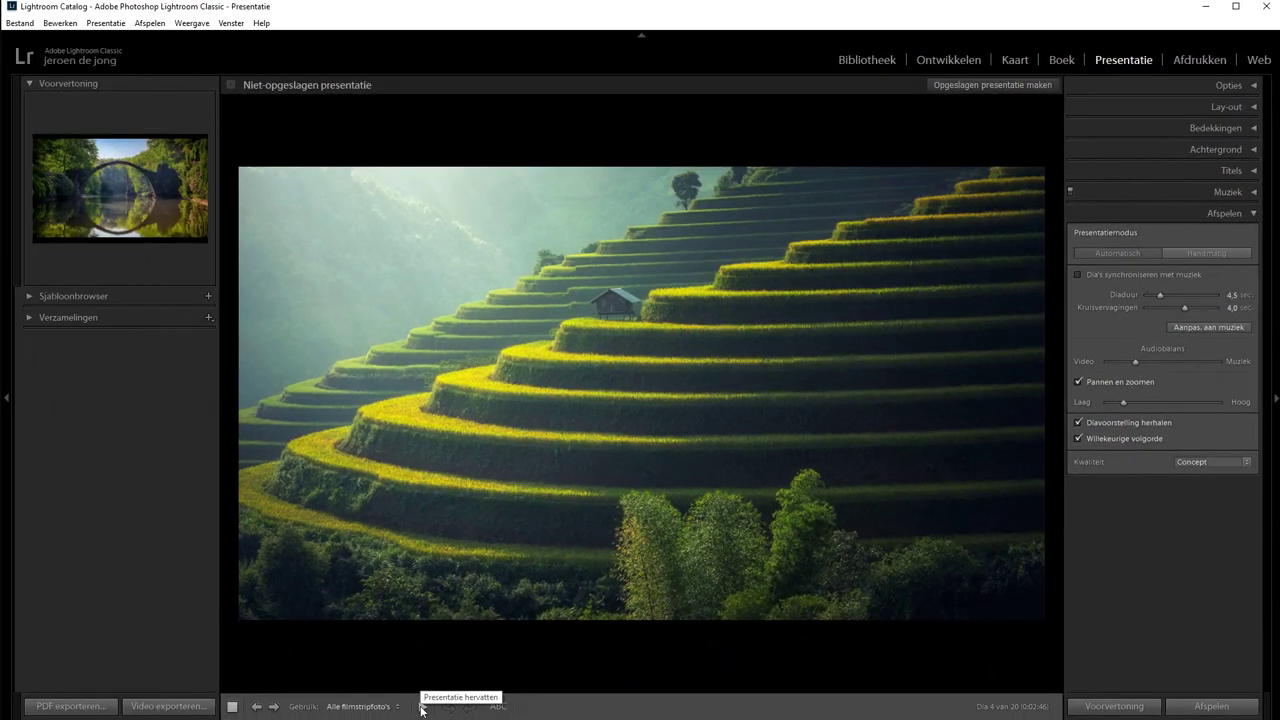
Play and pause the slideshow, then run the preview and pause it on slide 17
click(421, 707)
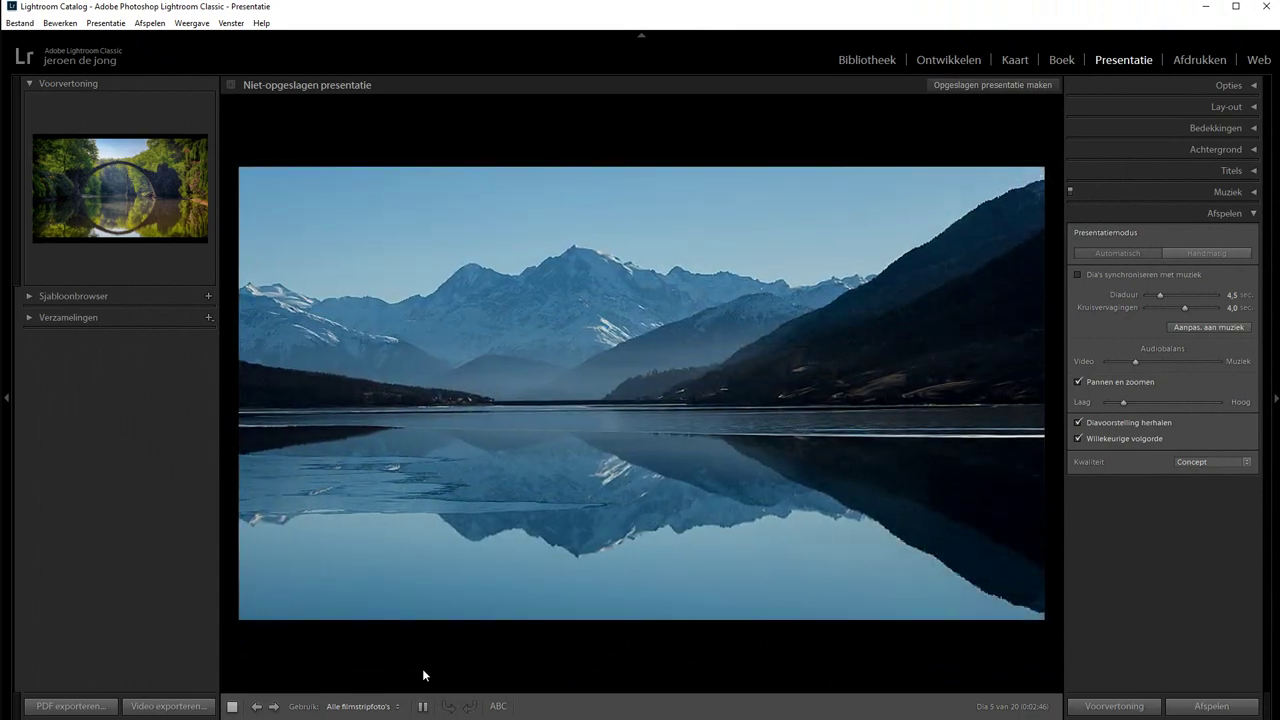
click(423, 706)
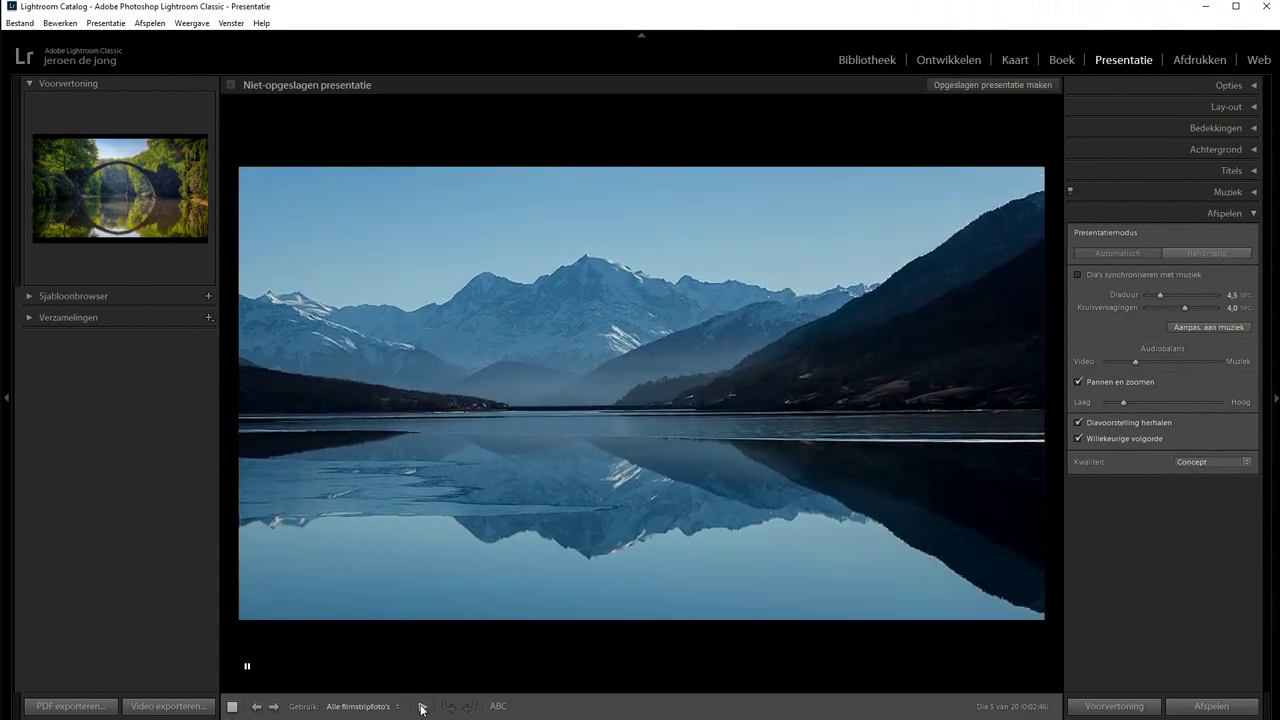
click(1116, 706)
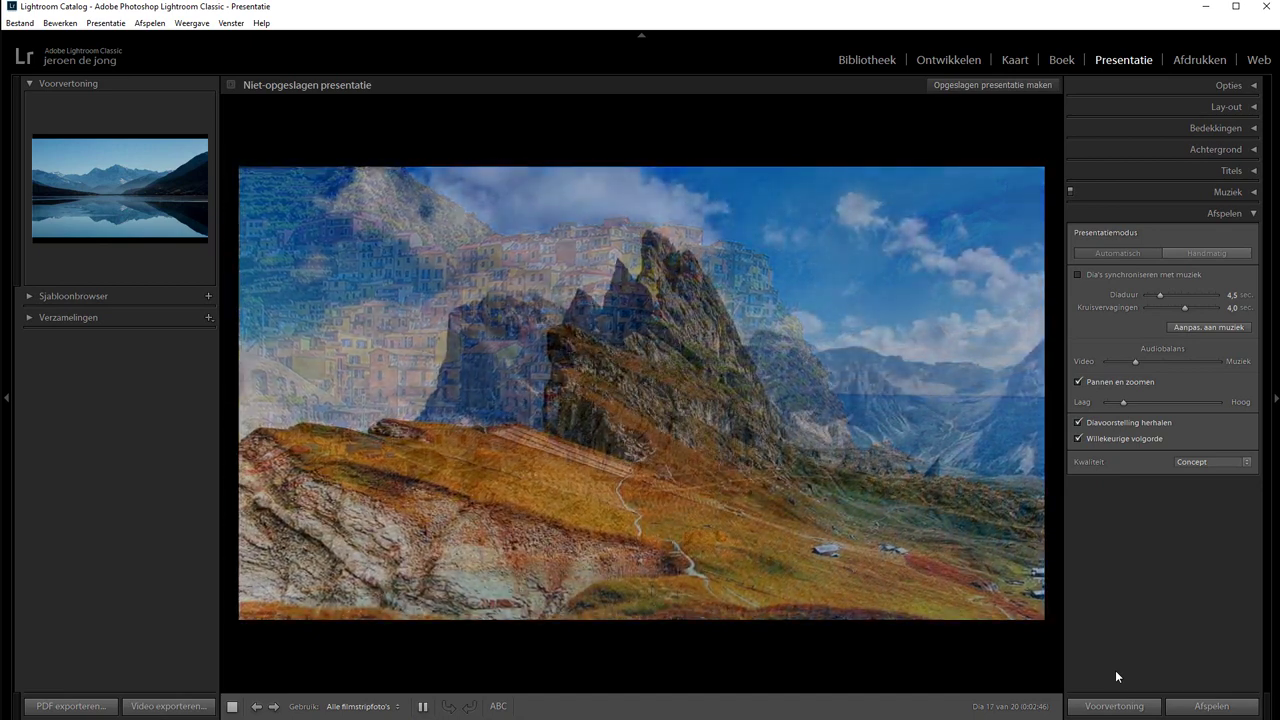
click(422, 706)
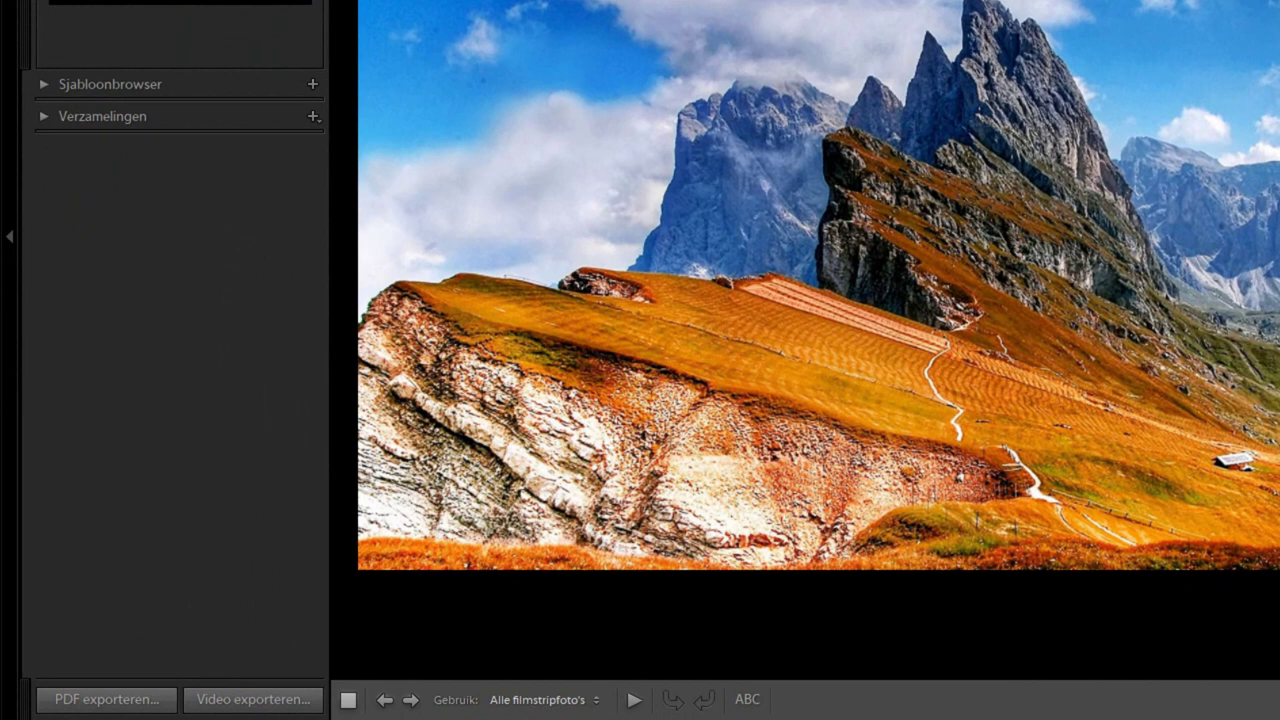
Export the slideshow to the desktop as landschappen.mp4 using the 1080p preset, then minimize Lightroom
click(272, 700)
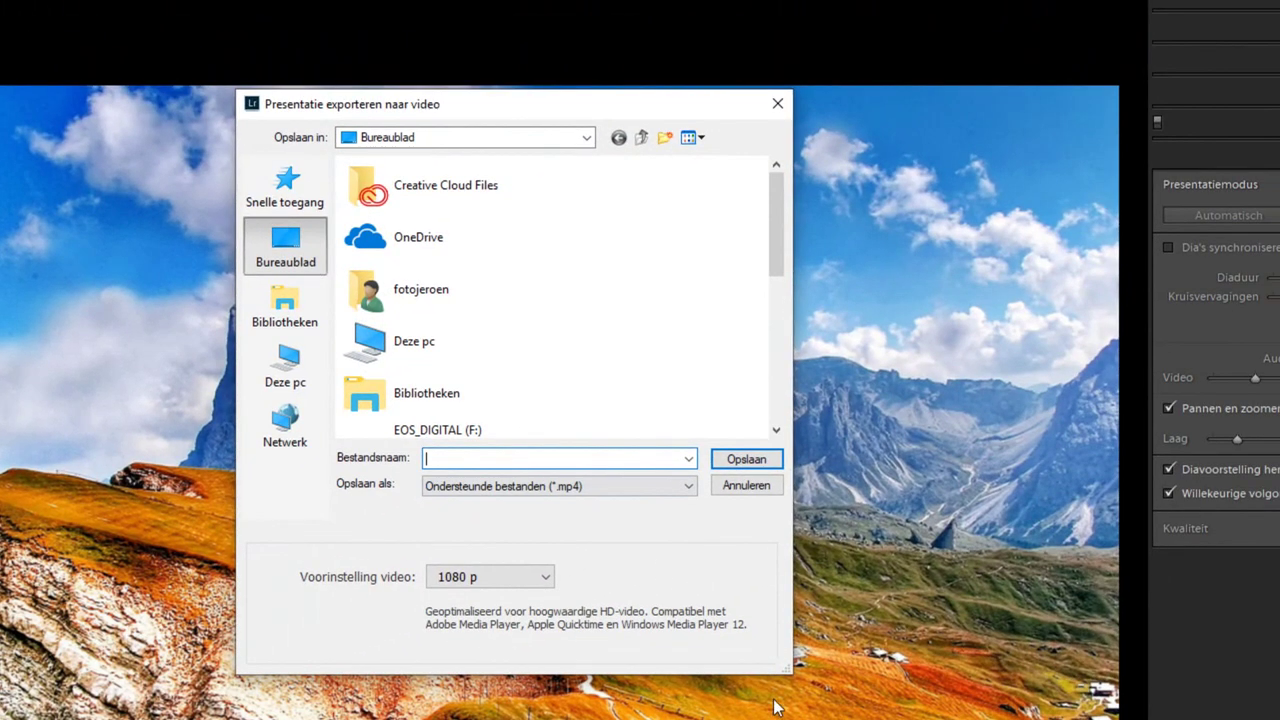
drag(789, 669, 1208, 638)
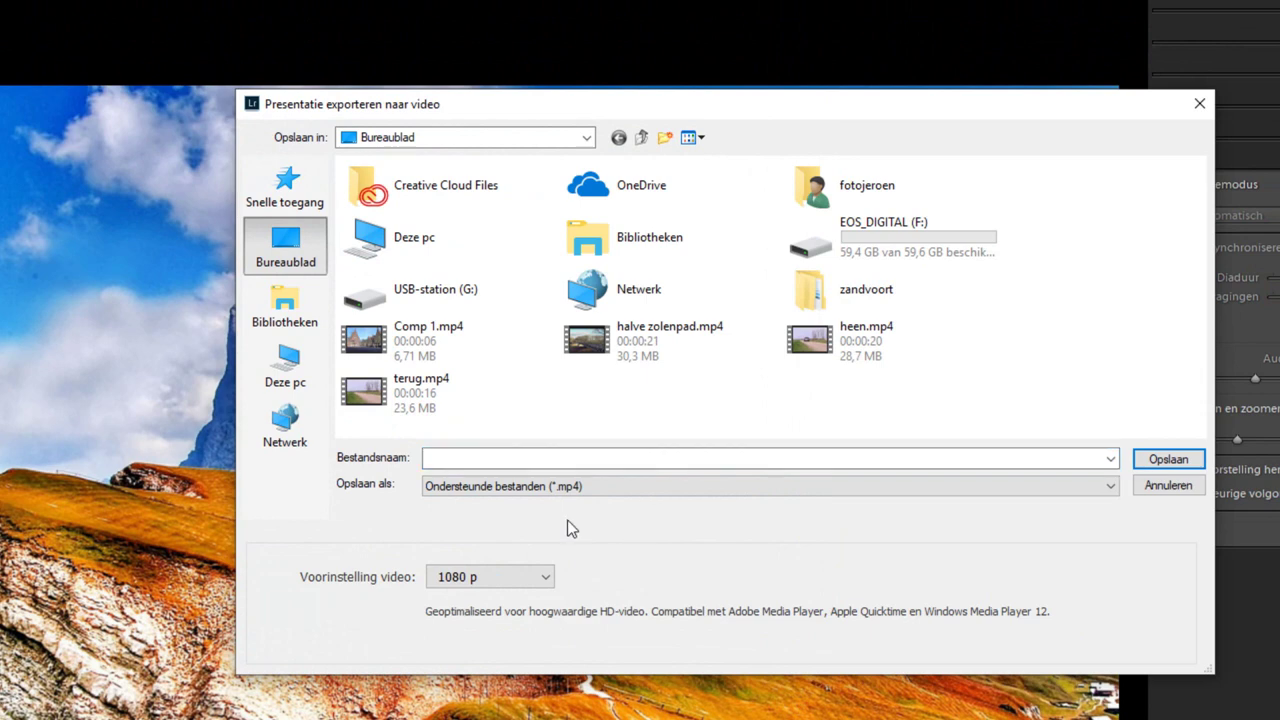
click(485, 458)
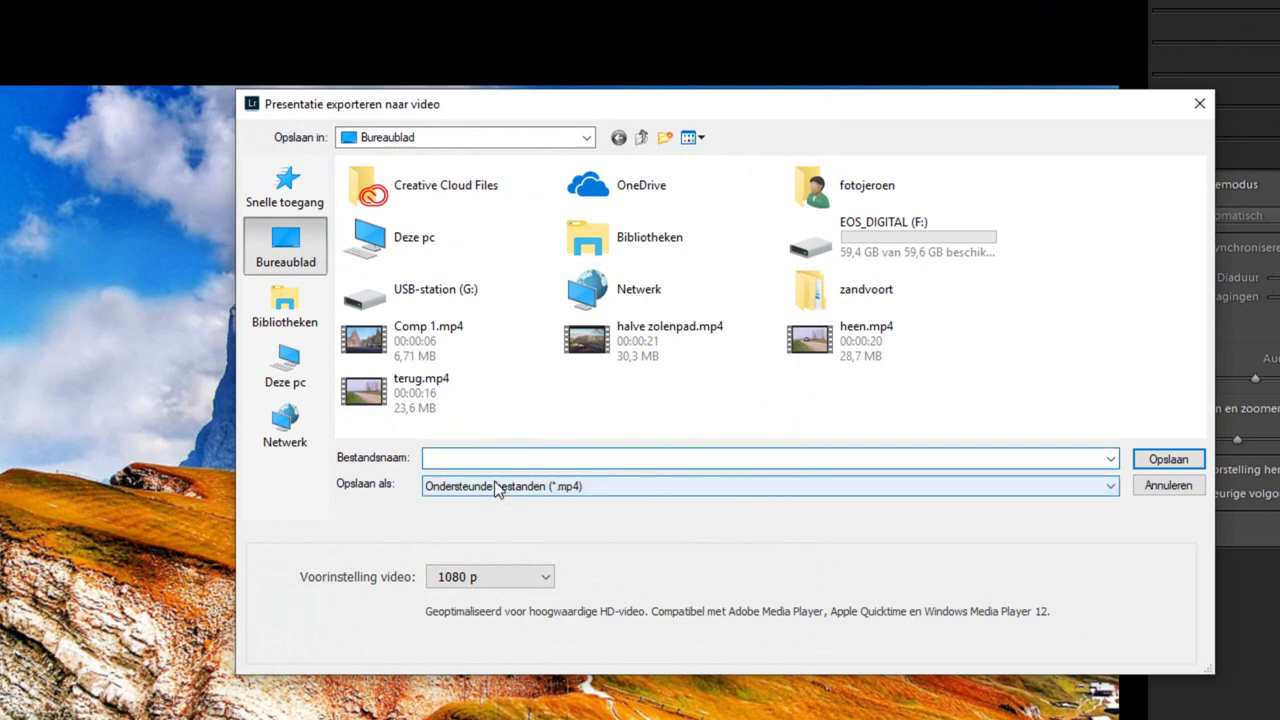
text(landscappe)
text(n)
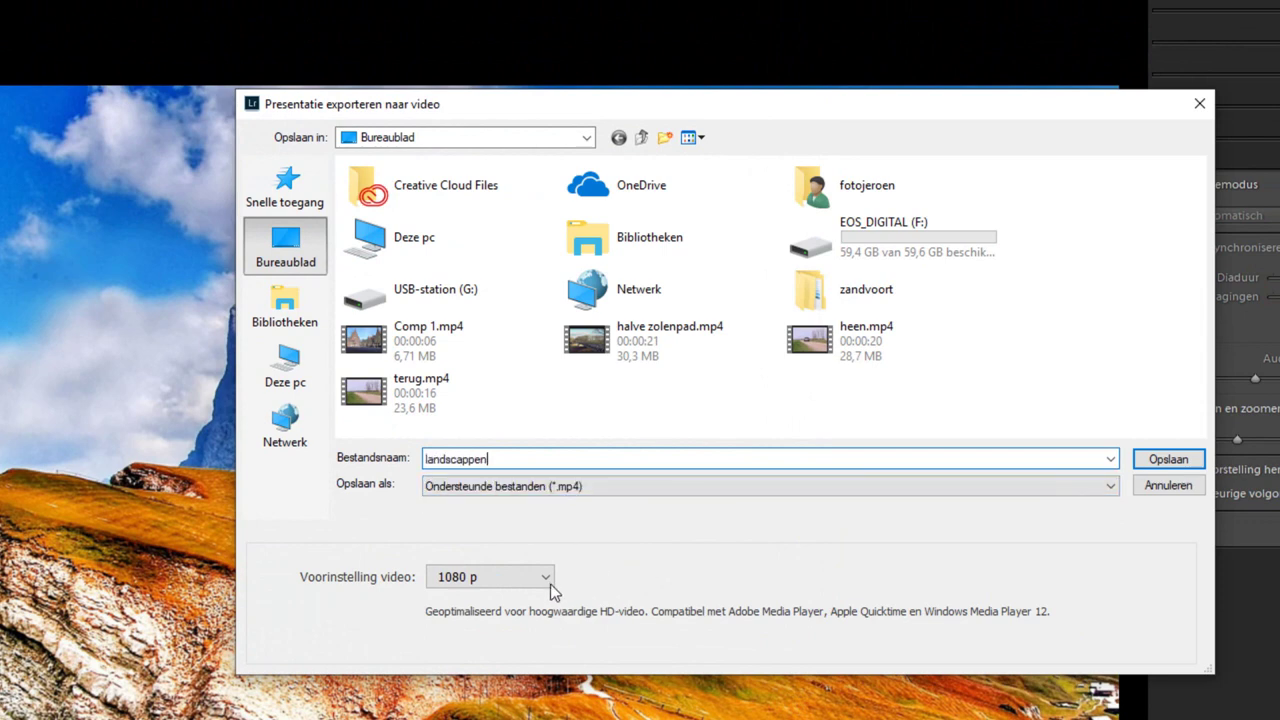
click(548, 580)
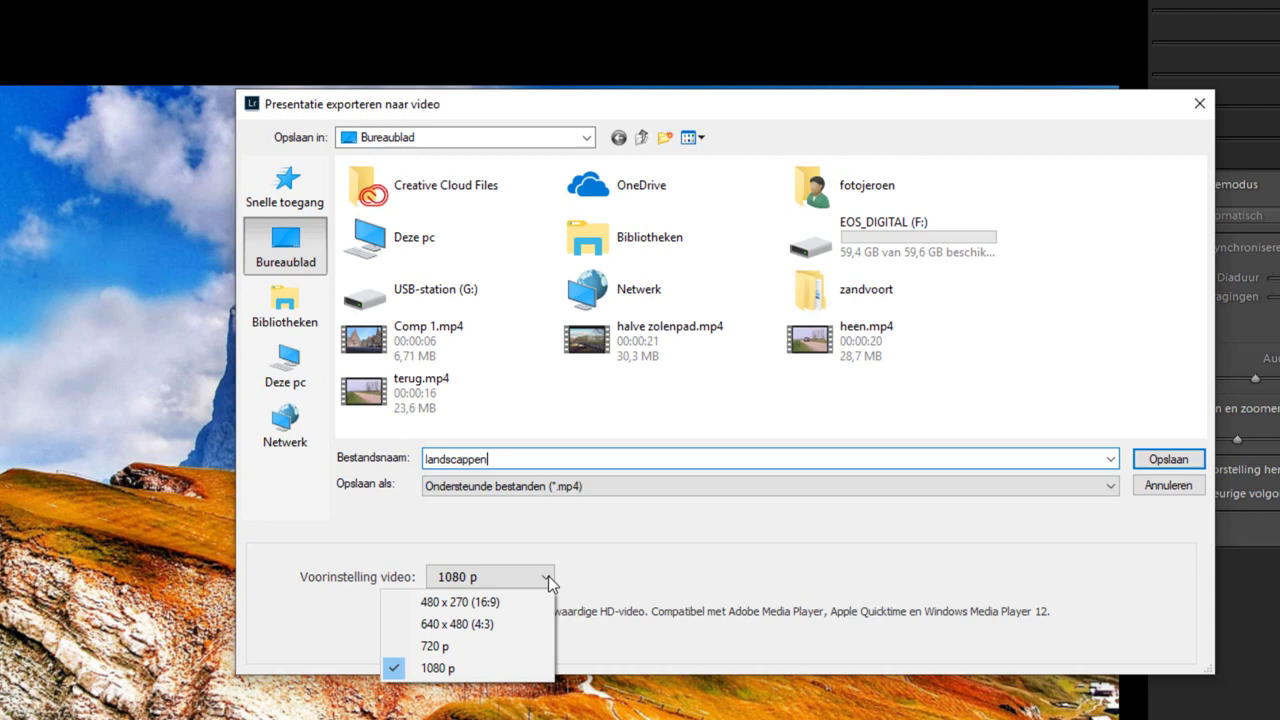
click(531, 671)
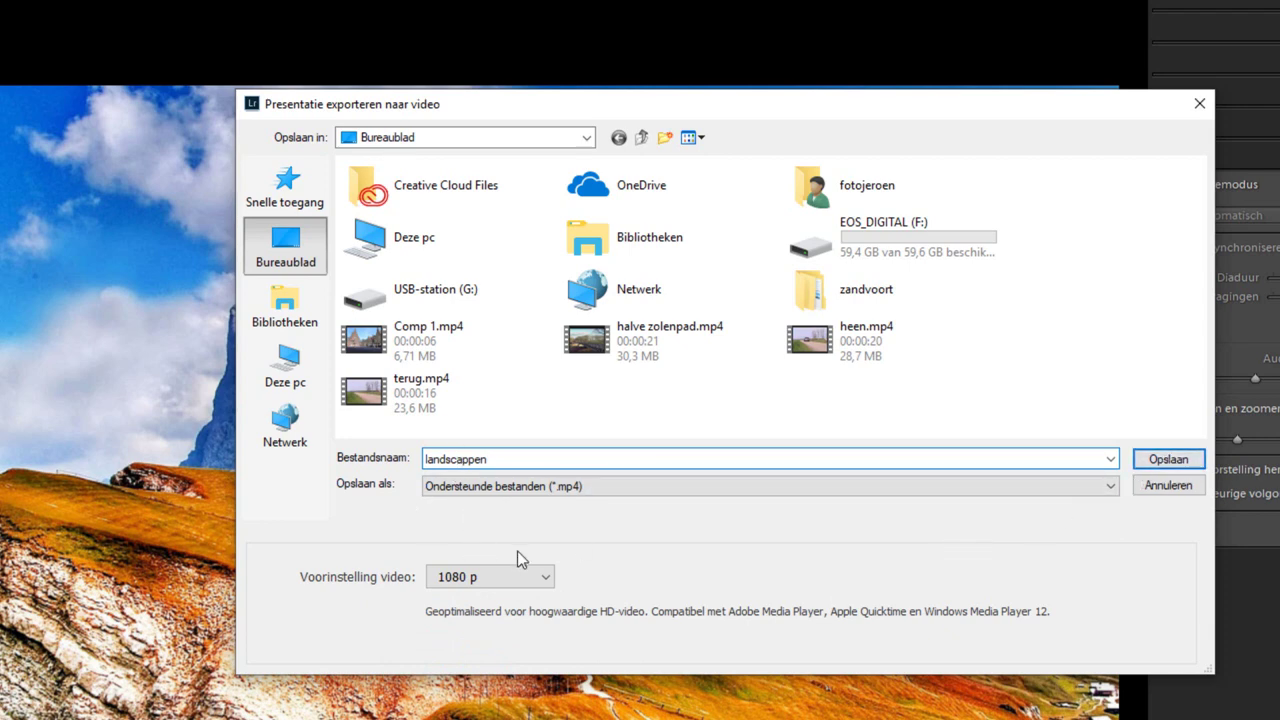
text(h)
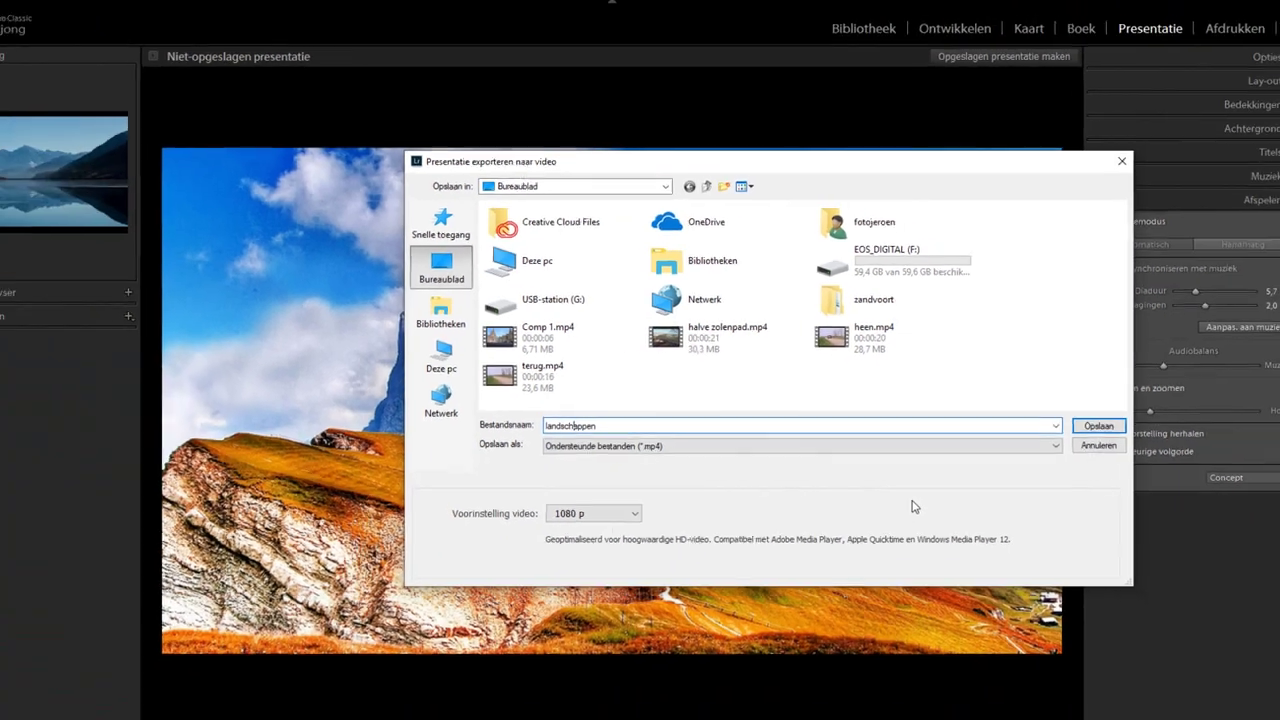
click(1080, 422)
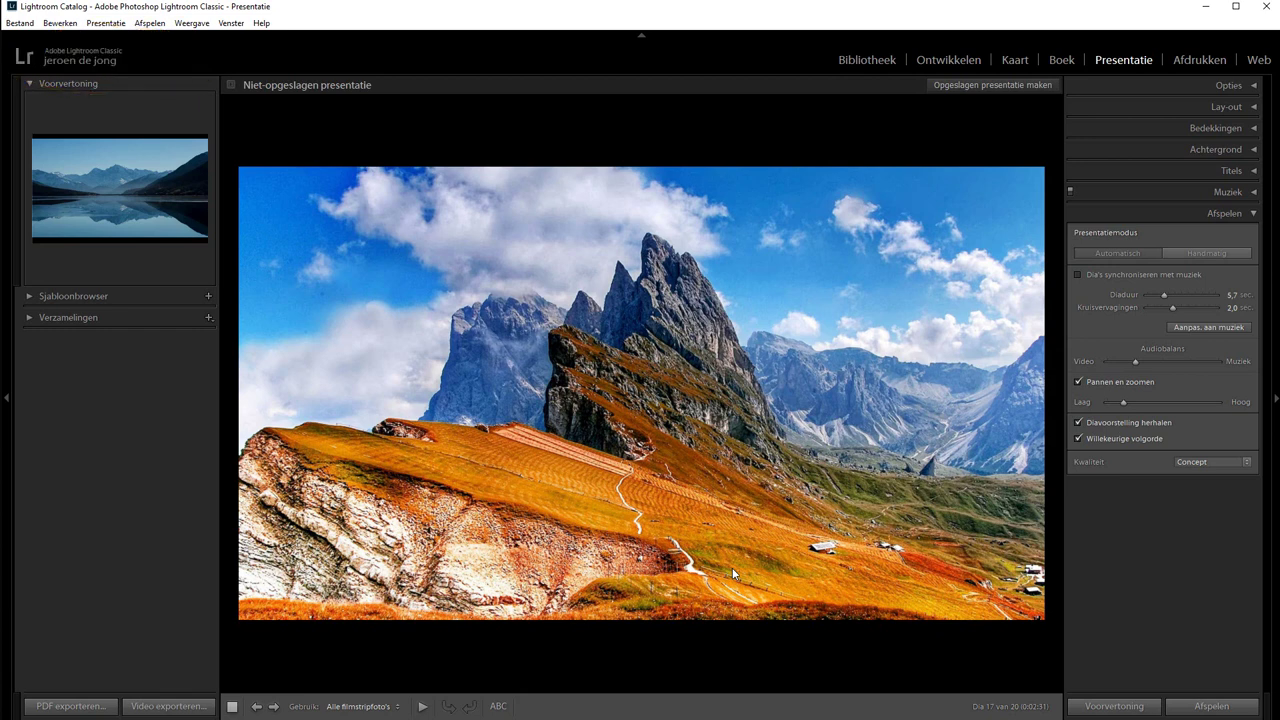
click(1201, 7)
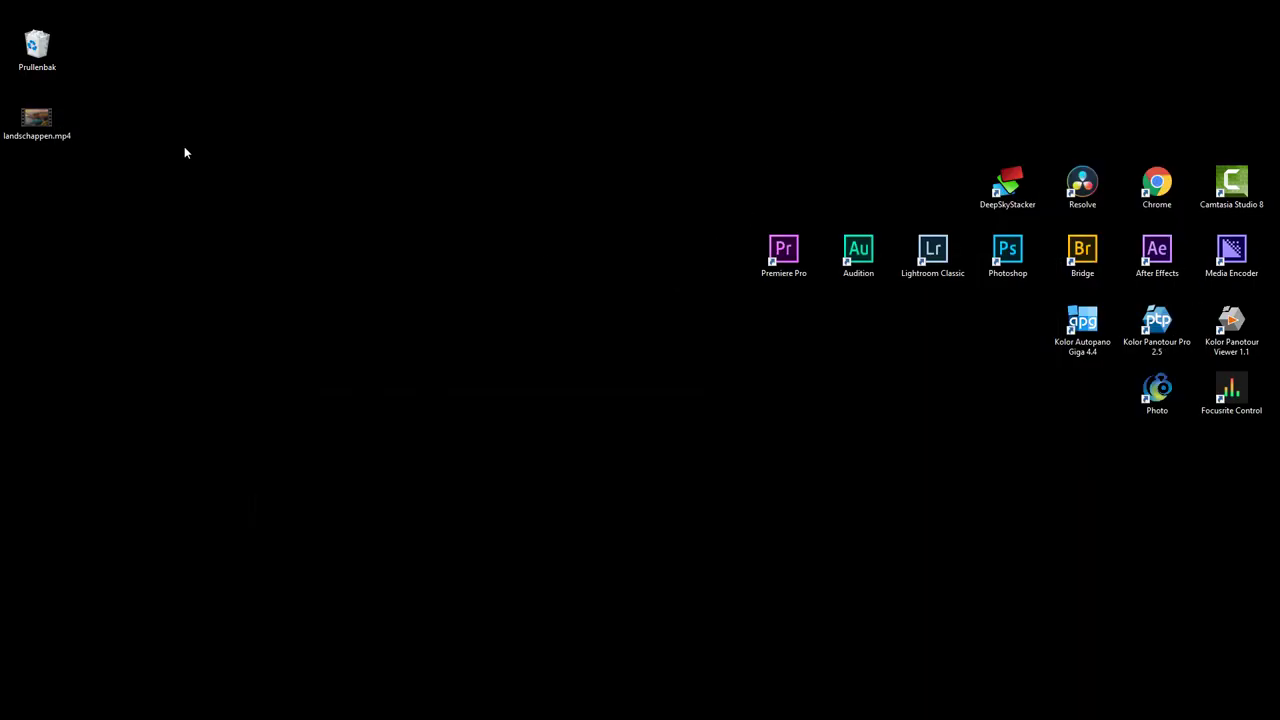
Play landschappen.mp4 from the desktop in the Windows video player
double_click(37, 122)
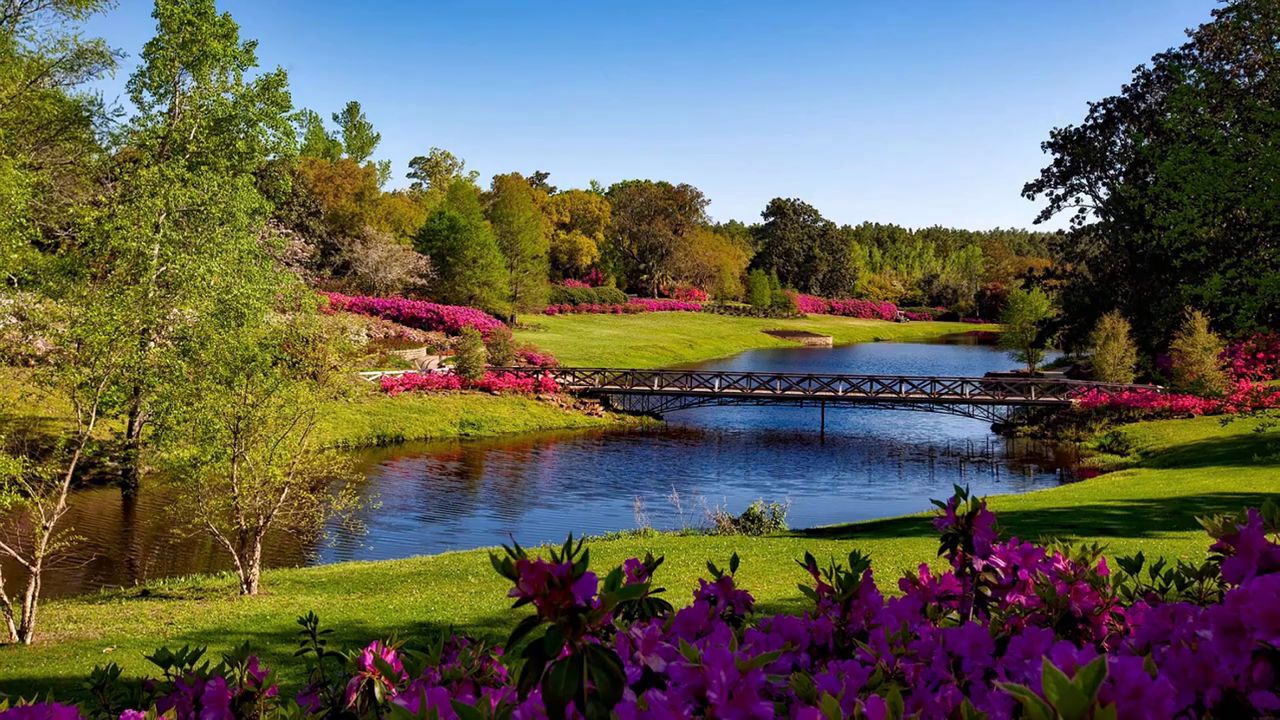